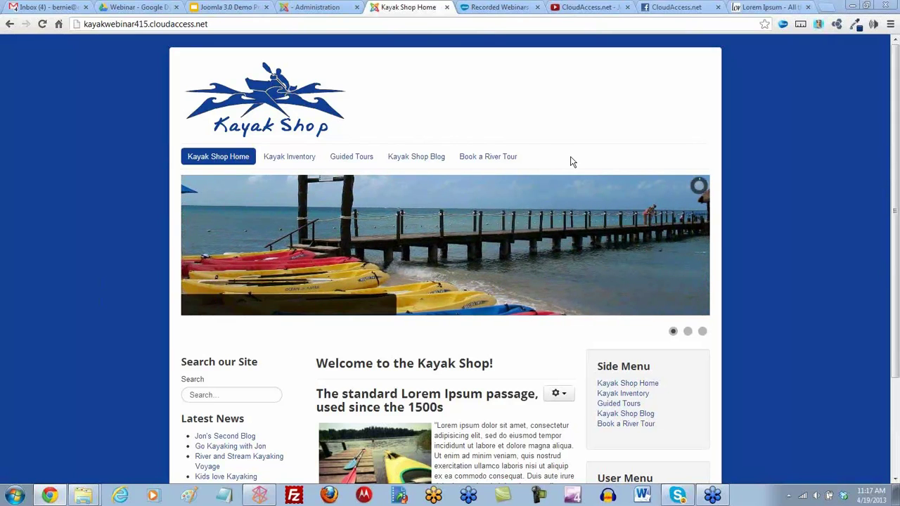
- In the Joomla administrator, start a new article titled "Private Information" in the Kayak Shop General Articles category
{"action": "left_click", "coordinate": [315, 8]}
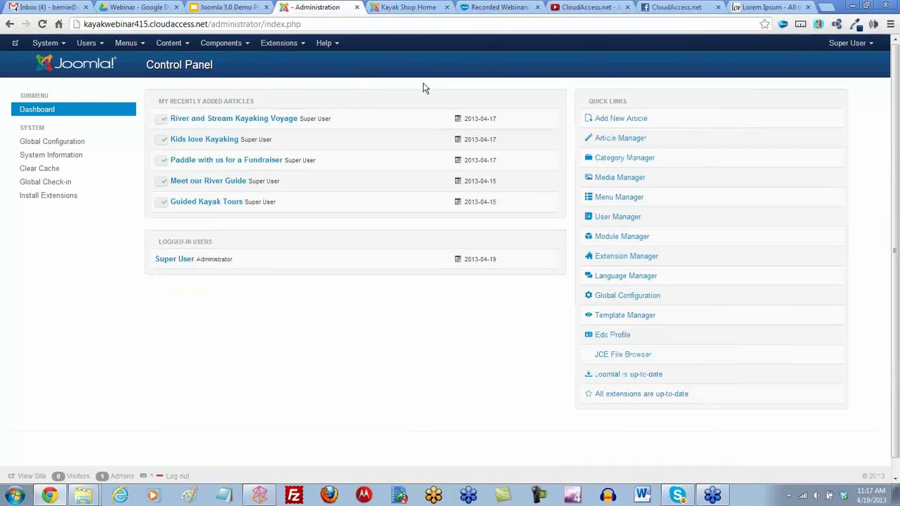
{"action": "left_click", "coordinate": [187, 47]}
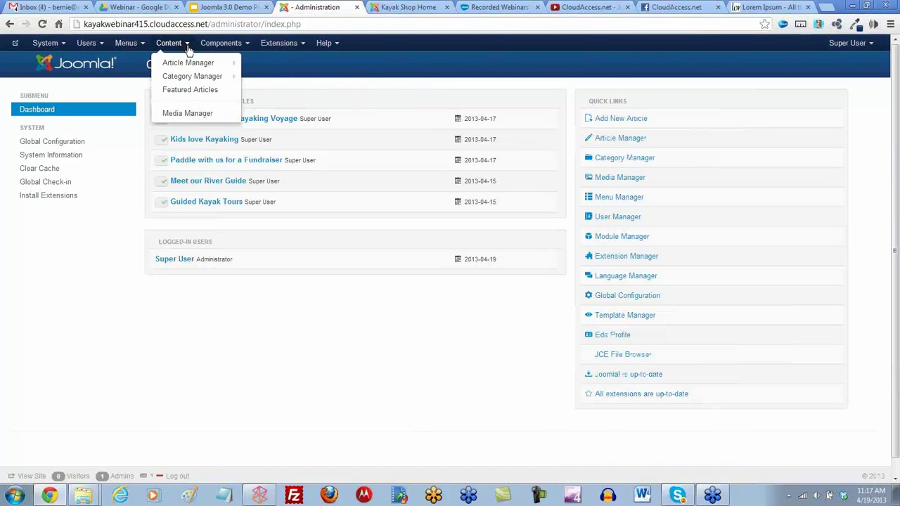
{"action": "left_click", "coordinate": [194, 63]}
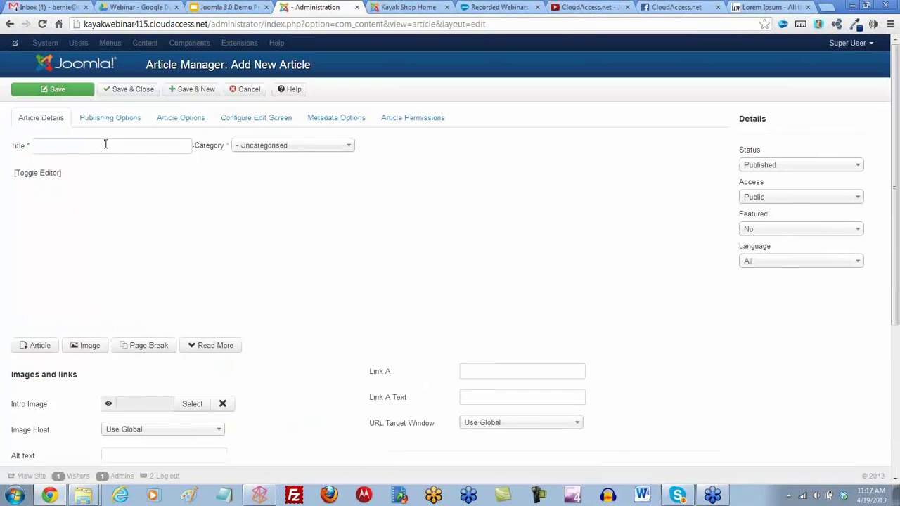
{"action": "left_click", "coordinate": [105, 144]}
{"action": "type", "text": "Priva"}
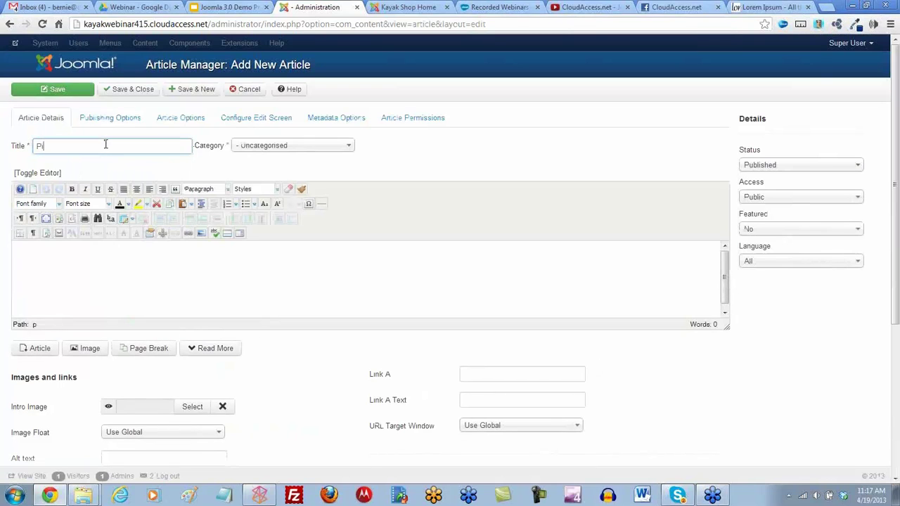
{"action": "type", "text": "te Information"}
{"action": "left_click", "coordinate": [348, 145]}
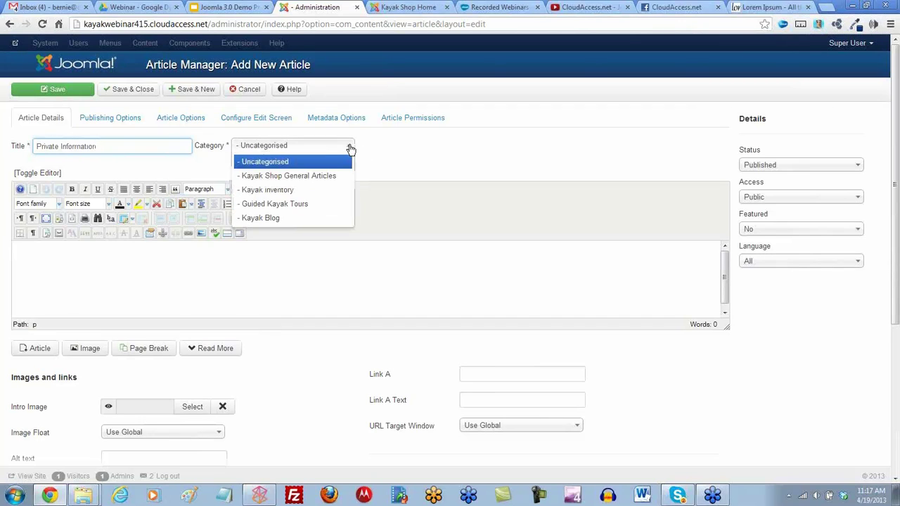
{"action": "left_click", "coordinate": [304, 176]}
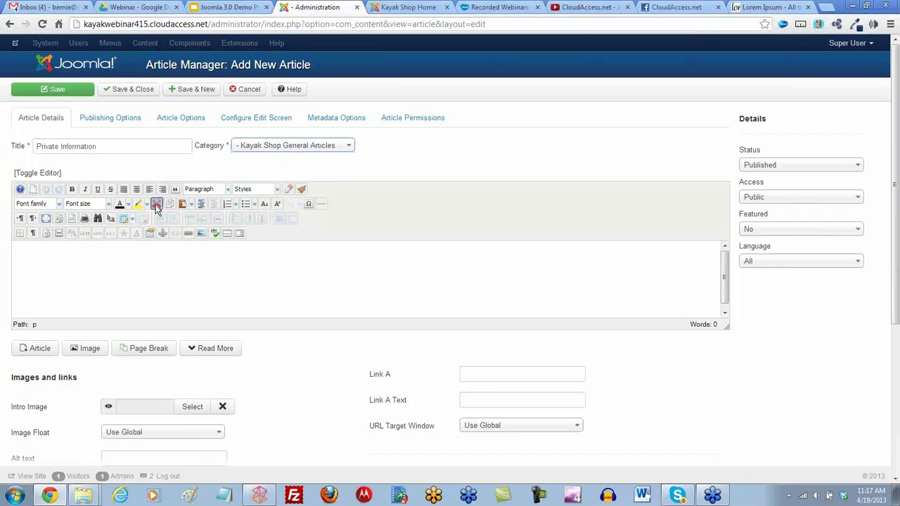
- Insert the copied Lorem ipsum passage into the article body as plain text, then save and close the article
{"action": "left_click", "coordinate": [190, 204]}
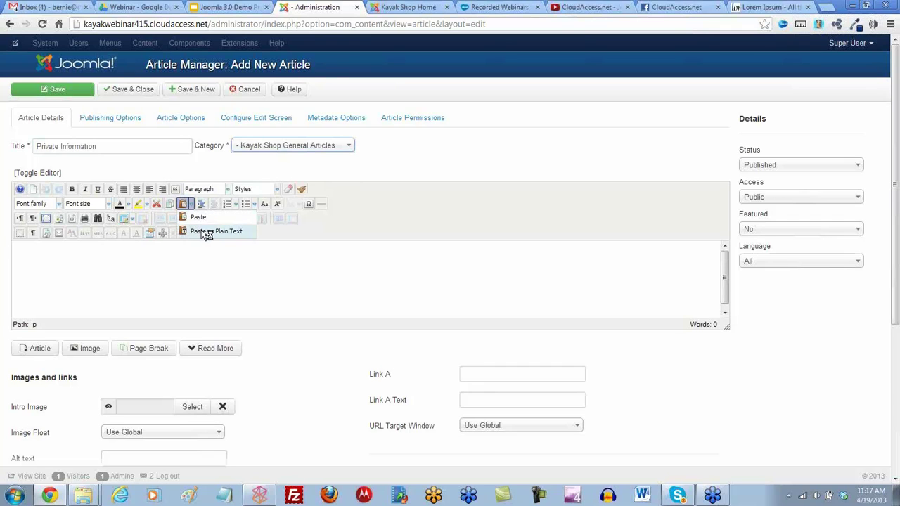
{"action": "left_click", "coordinate": [200, 232]}
{"action": "type", "text": "\"Lorem ipsum dolor sit amet, consectetur adipisicing elit, sed do eiusmod tempor incididunt ut labore et dolore magna aliqua. Ut enim ad minim veniam, quis nostrud exercitation ullamco laboris nisi ut aliquip ex ea commodo consequat. Duis aute irure dolor in reprehenderit in voluptate velit esse cillum dolore eu fugiat nulla pariatur. Excepteur sint occaecat cupidatat non proident, sunt in culpa qui officia deserunt mollit anim id est laborum.\""}
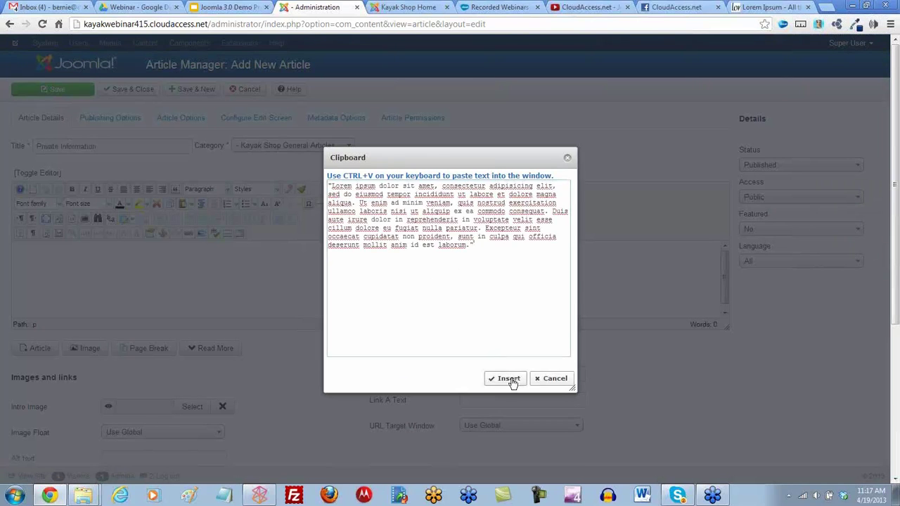
{"action": "left_click", "coordinate": [507, 378]}
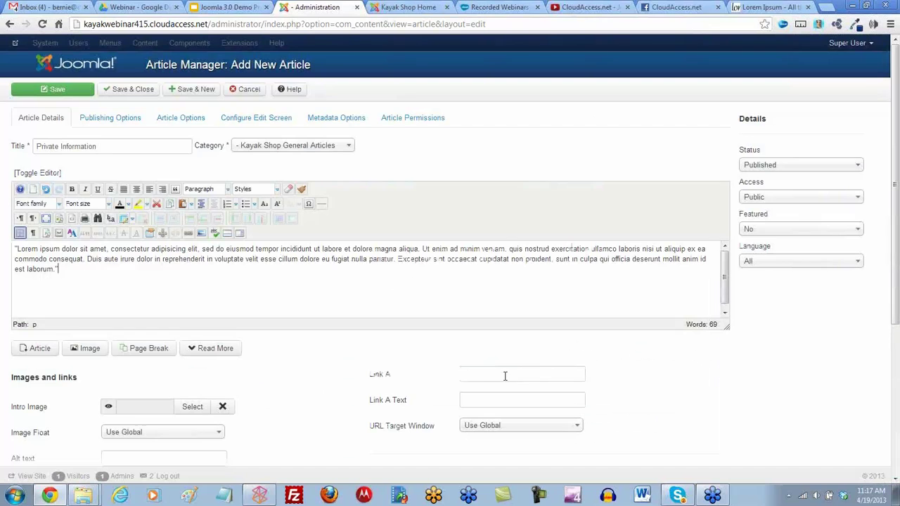
{"action": "left_click", "coordinate": [140, 93]}
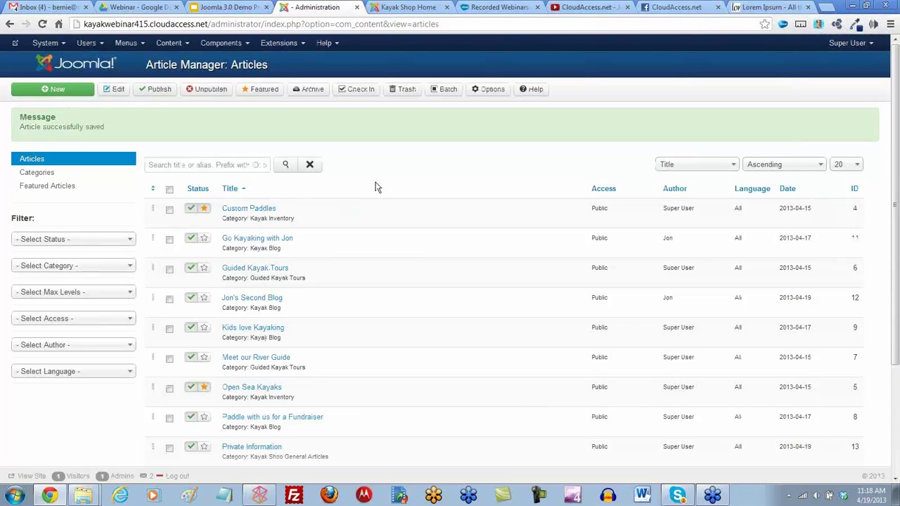
- On the Kayak Shop front end, log out of the current account and open the account registration form
{"action": "left_click", "coordinate": [403, 8]}
{"action": "scroll", "coordinate": [581, 443], "scroll_direction": "down", "scroll_amount": 3}
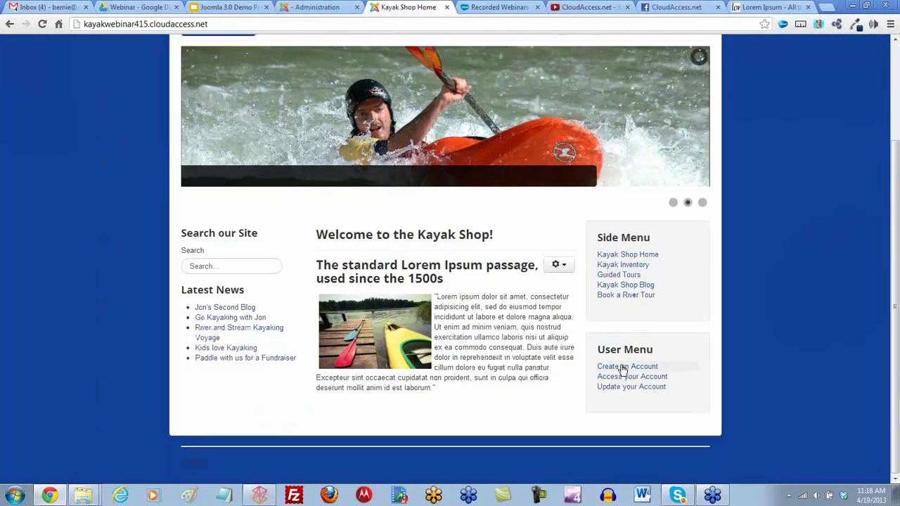
{"action": "left_click", "coordinate": [622, 367]}
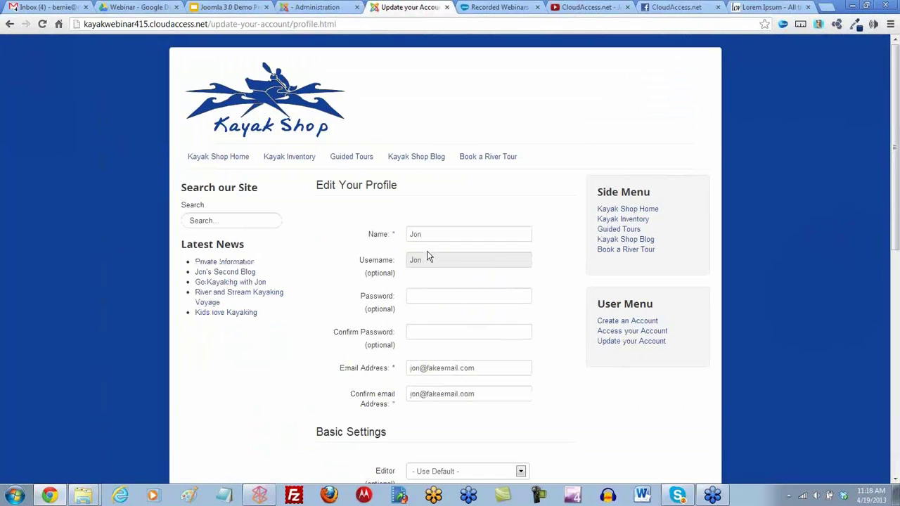
{"action": "double_click", "coordinate": [406, 239]}
{"action": "left_click", "coordinate": [630, 332]}
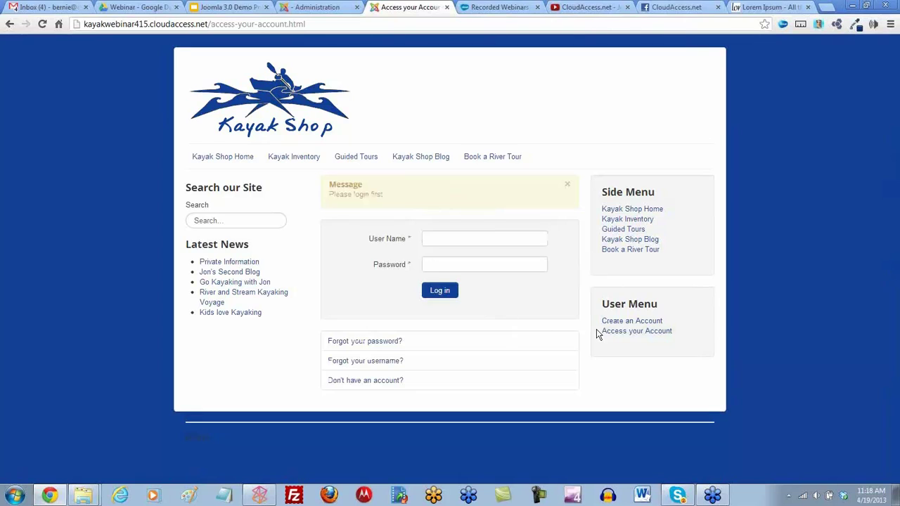
{"action": "left_click", "coordinate": [637, 321]}
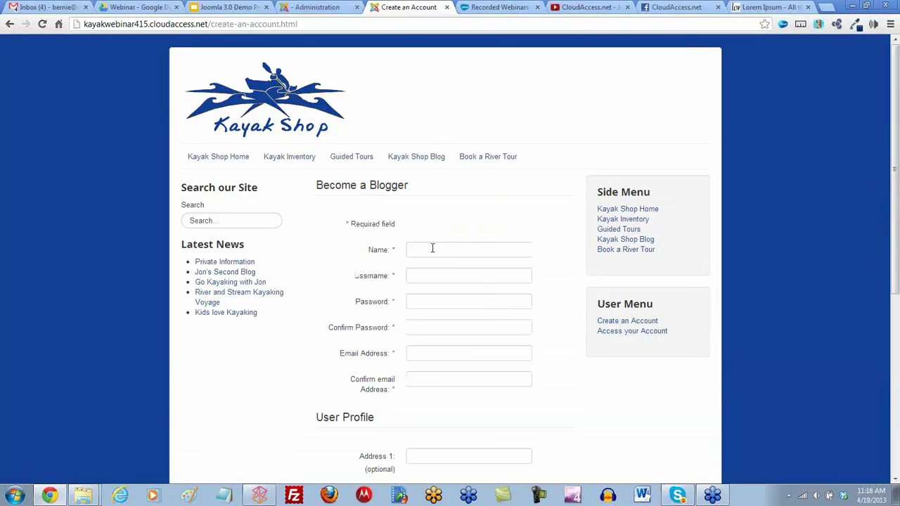
- Enter the new user's name and username in the registration form
{"action": "left_click", "coordinate": [434, 249]}
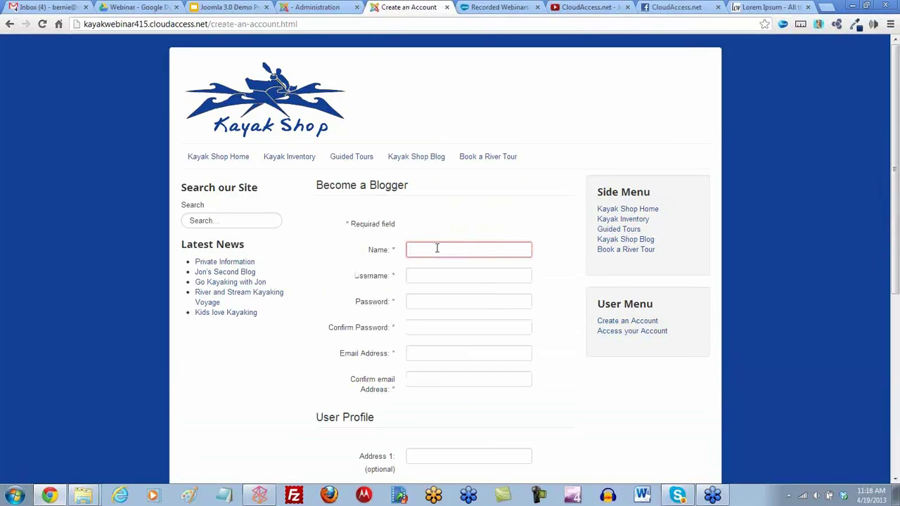
{"action": "type", "text": "Jen"}
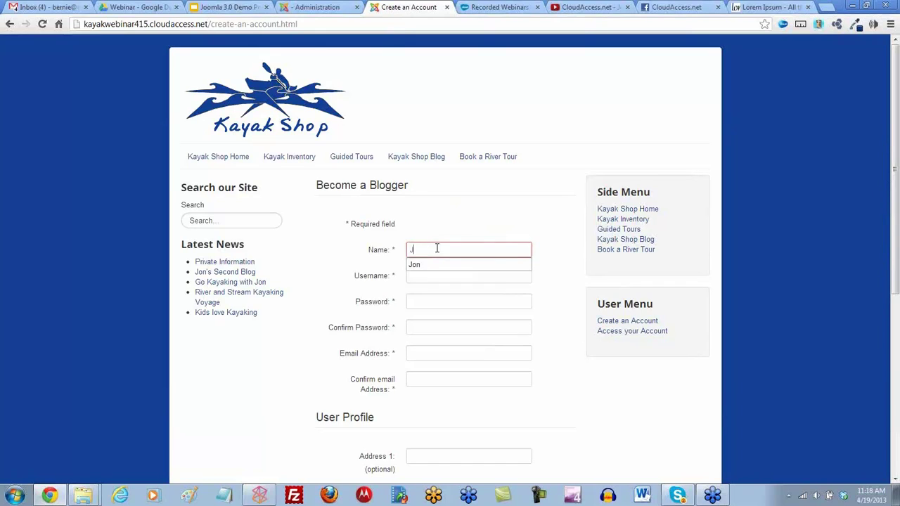
{"action": "key", "text": "Tab"}
{"action": "type", "text": "Jen"}
{"action": "key", "text": "Tab"}
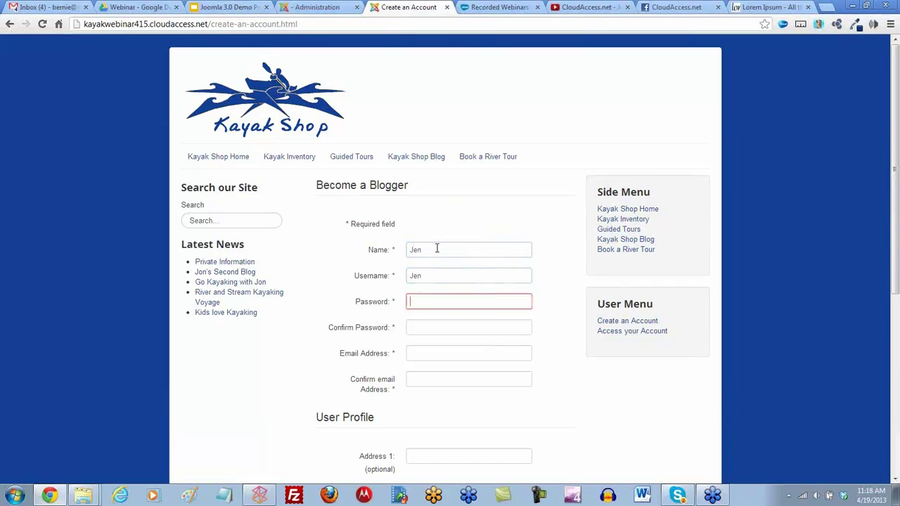
- Enter the new account's password and repeat it in the confirmation field
{"action": "type", "text": "•••••••"}
{"action": "key", "text": "Tab"}
{"action": "type", "text": "••"}
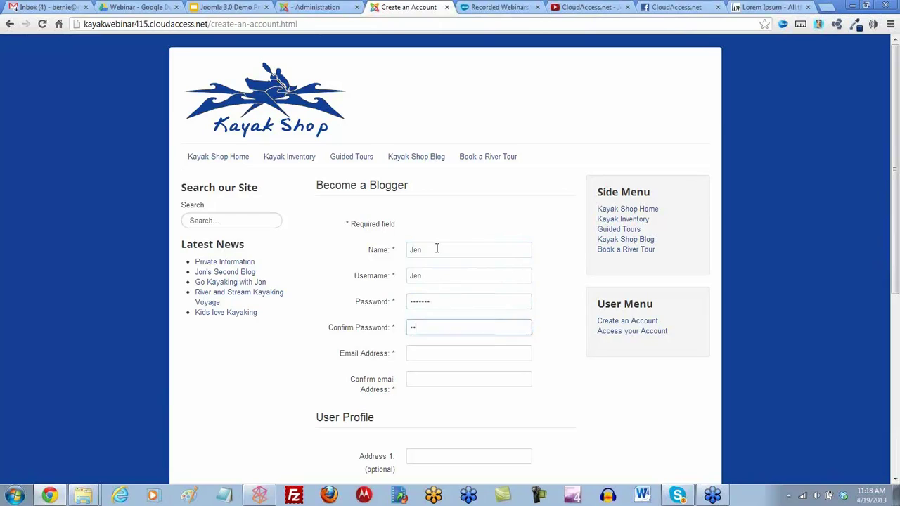
{"action": "type", "text": "•••••"}
{"action": "key", "text": "Tab"}
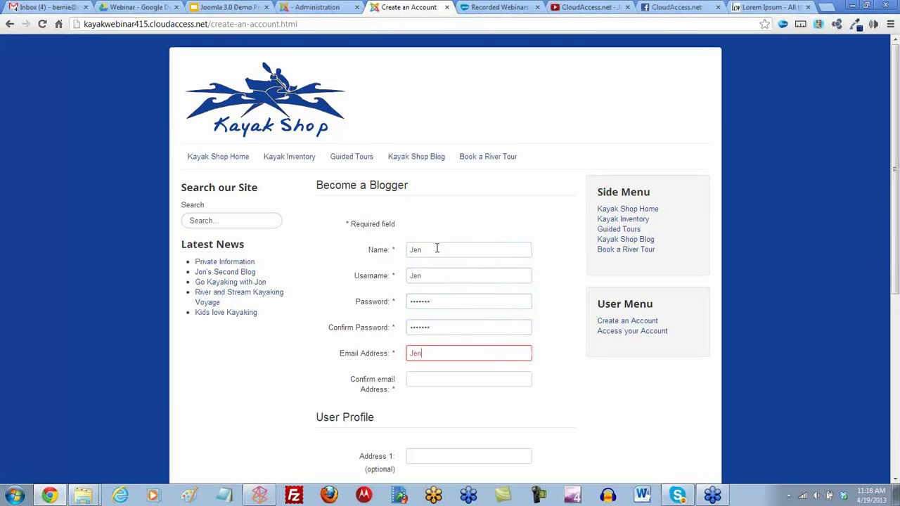
- Enter and confirm the new user's e-mail address, then submit the registration
{"action": "type", "text": "Jen@fakeemail.com"}
{"action": "key", "text": "Tab"}
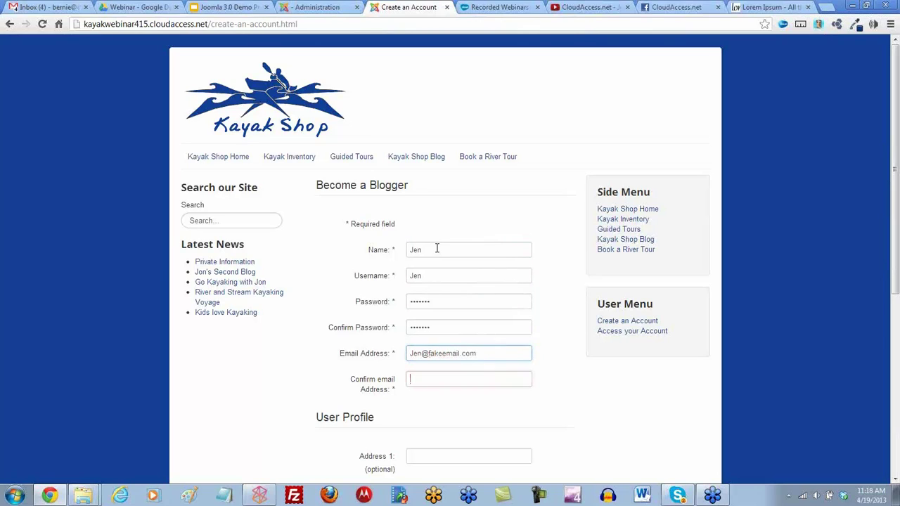
{"action": "type", "text": "Jen@"}
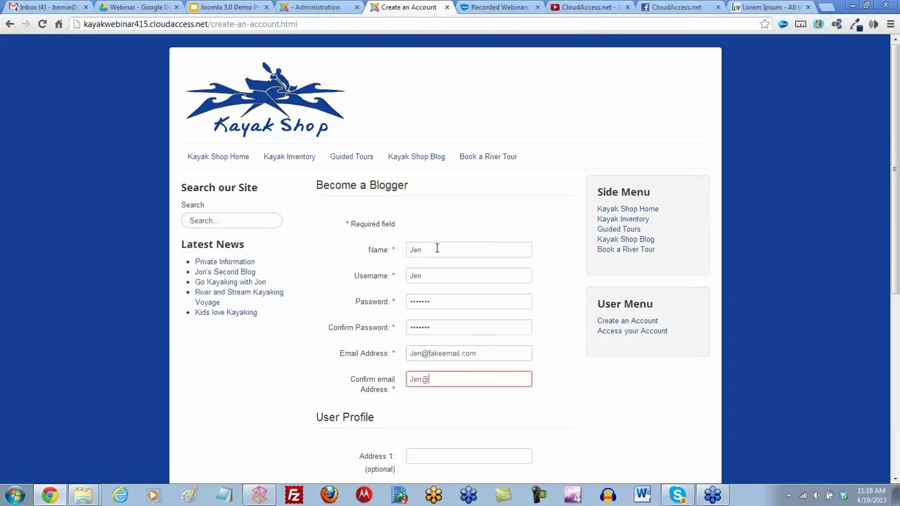
{"action": "type", "text": "fakeemail.com"}
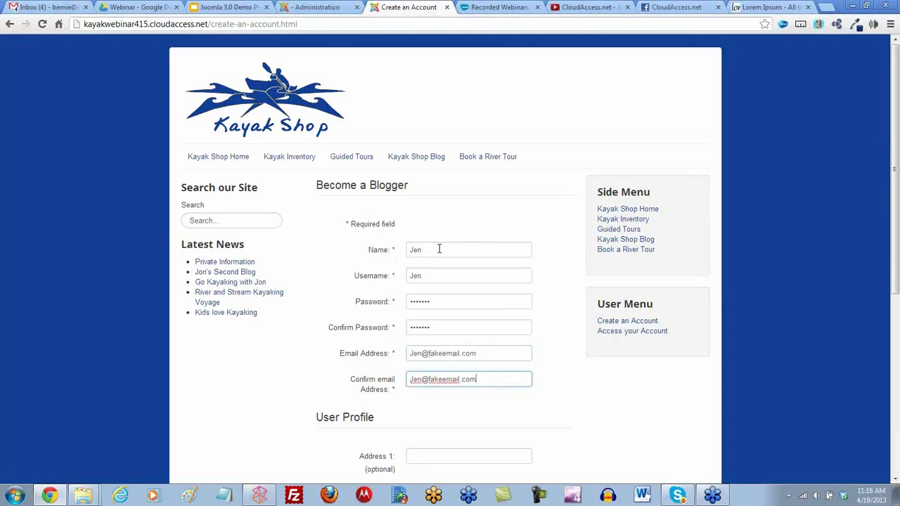
{"action": "scroll", "coordinate": [439, 249], "scroll_direction": "down", "scroll_amount": 5}
{"action": "left_click", "coordinate": [423, 404]}
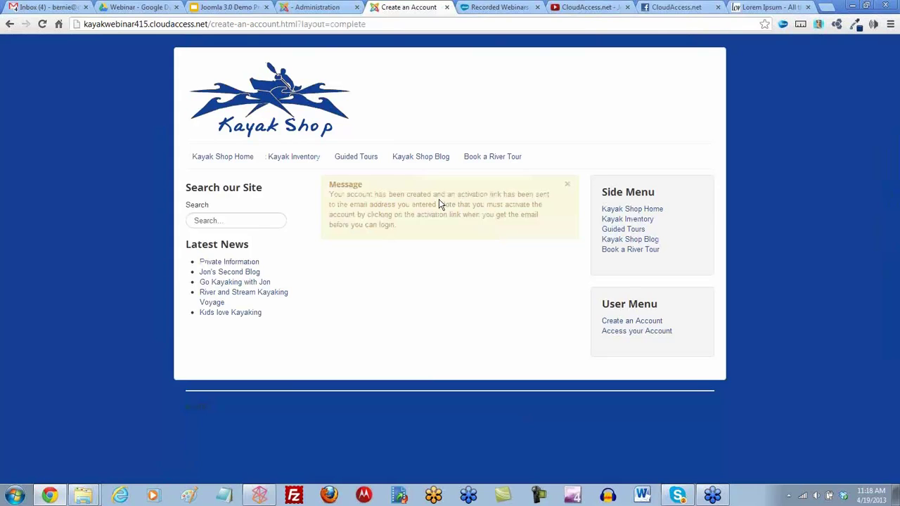
- In the administrator's User Manager, enable and activate the newly registered user
{"action": "left_click", "coordinate": [322, 8]}
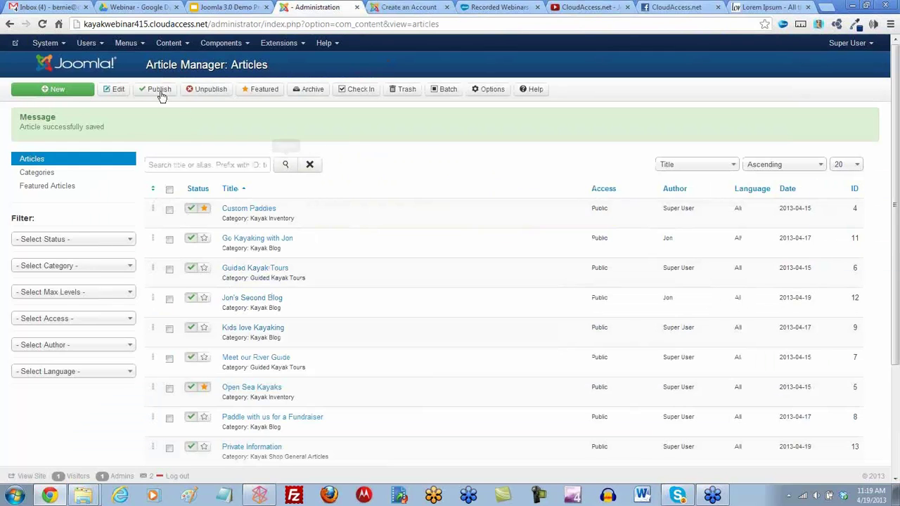
{"action": "left_click", "coordinate": [100, 49]}
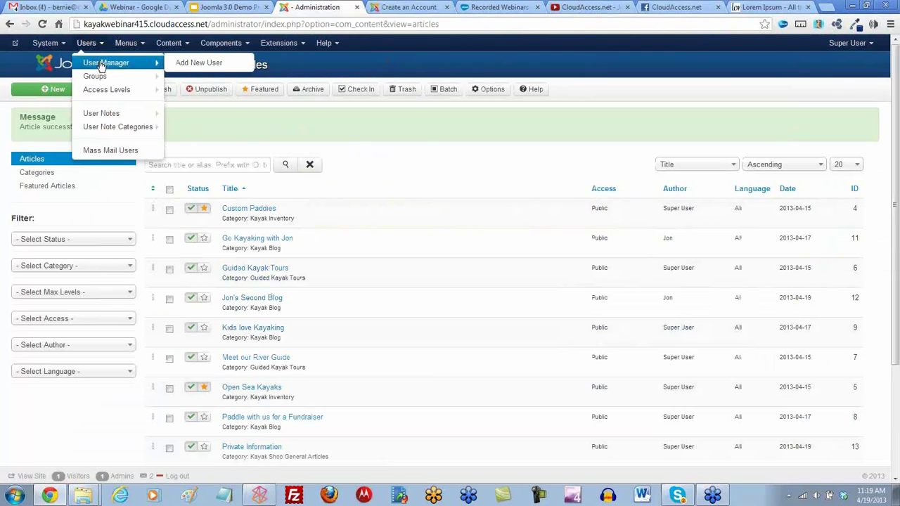
{"action": "left_click", "coordinate": [102, 63]}
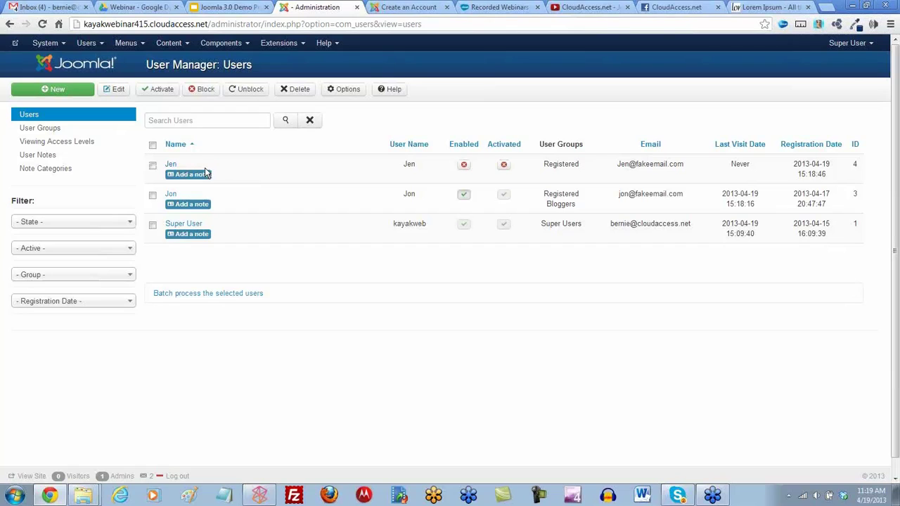
{"action": "left_click", "coordinate": [464, 167]}
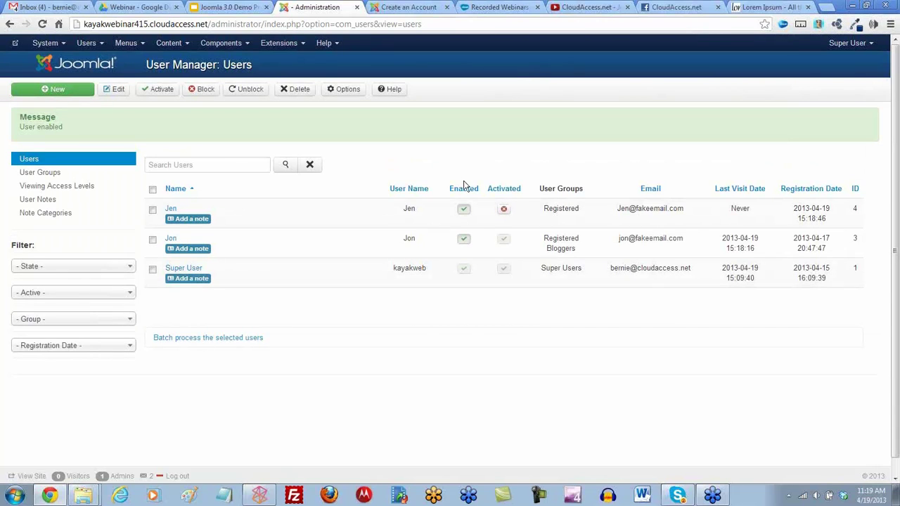
{"action": "left_click", "coordinate": [503, 211]}
- Examine the new user's assigned user groups, then save and close the account
{"action": "left_click", "coordinate": [171, 210]}
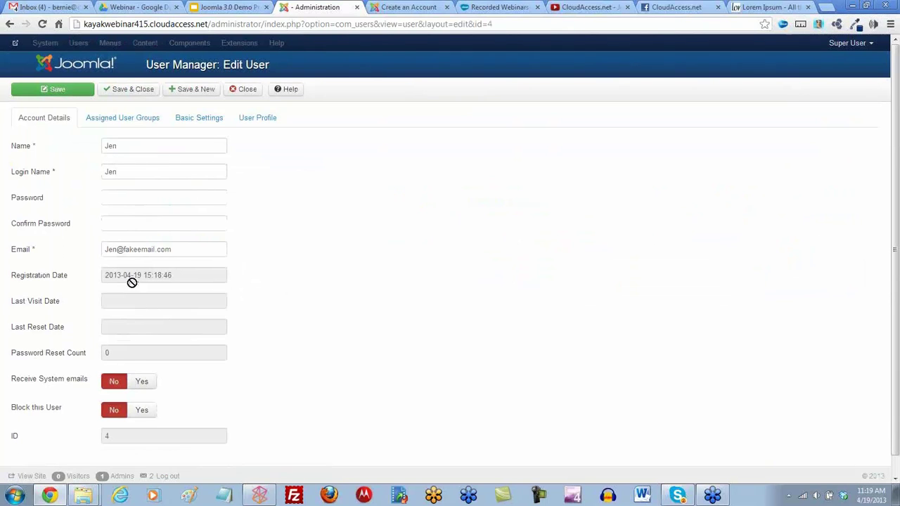
{"action": "left_click", "coordinate": [123, 120]}
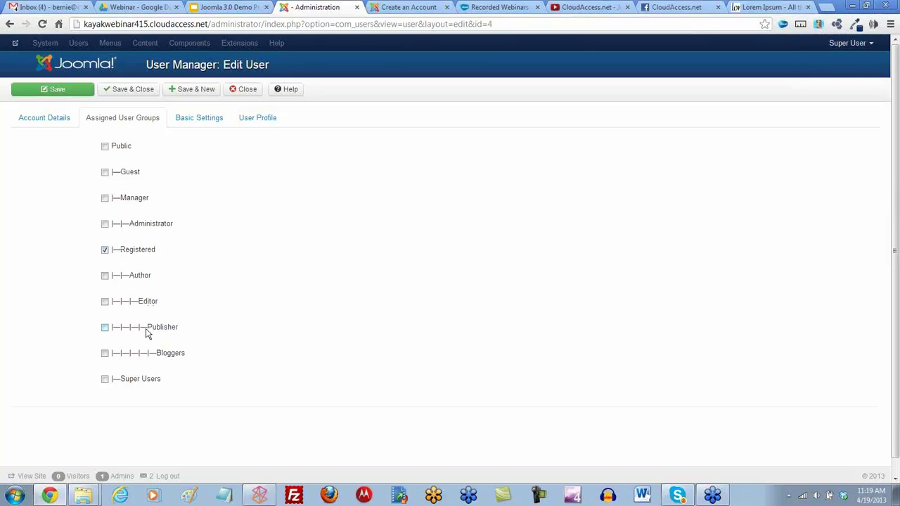
{"action": "left_click", "coordinate": [121, 90]}
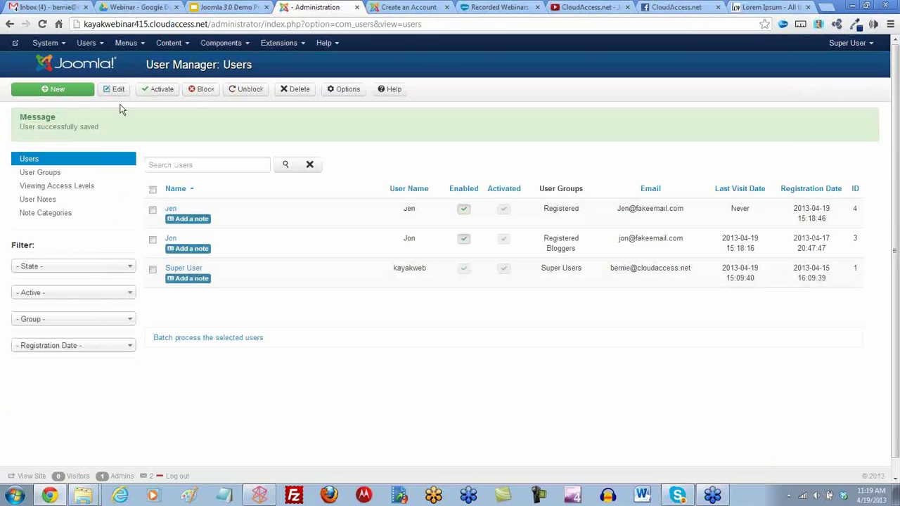
- Create a user group titled Private Information with Registered as its parent, then save and close it
{"action": "left_click", "coordinate": [48, 176]}
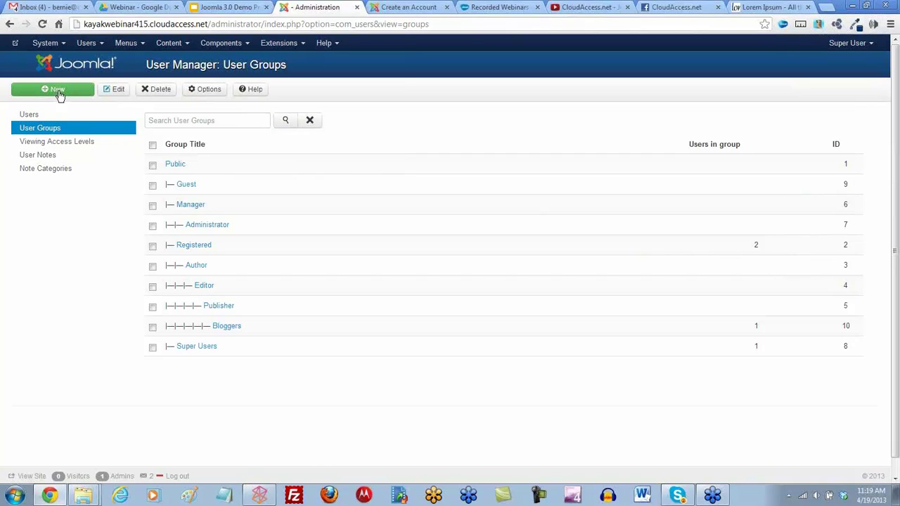
{"action": "left_click", "coordinate": [60, 92]}
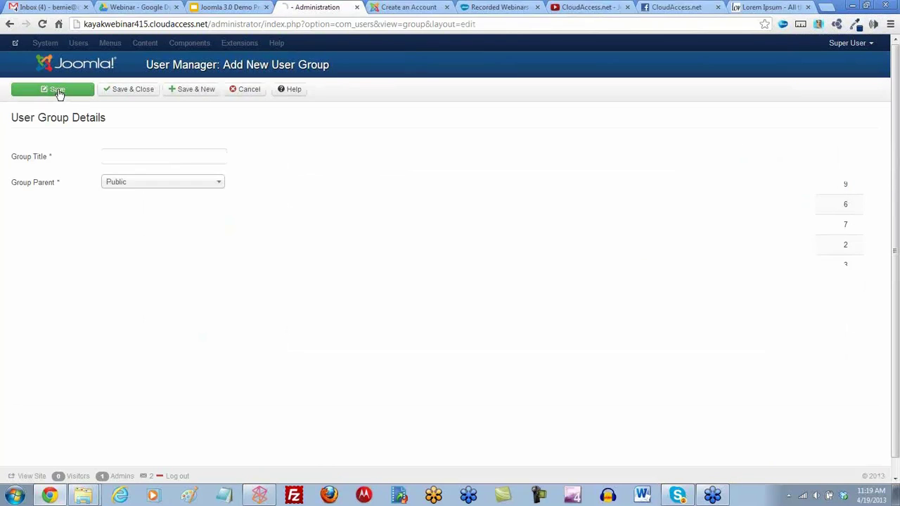
{"action": "left_click", "coordinate": [145, 161]}
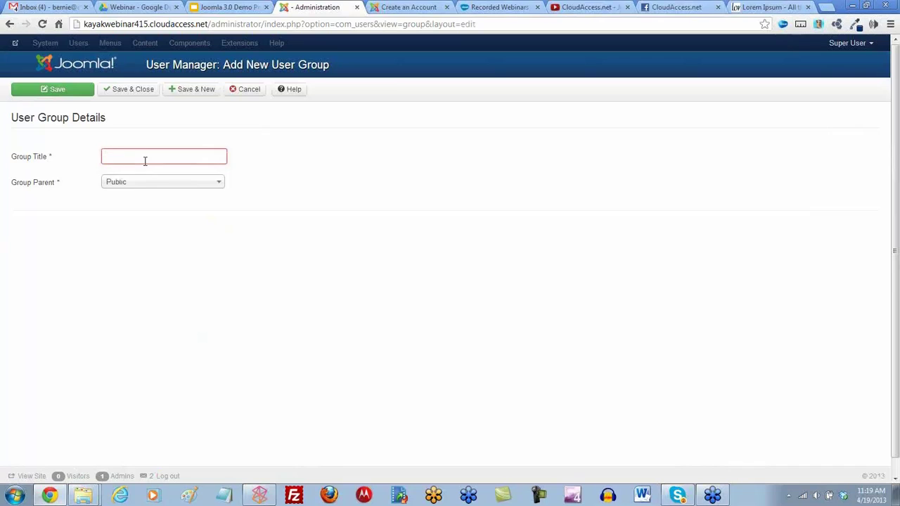
{"action": "type", "text": "Private Inf"}
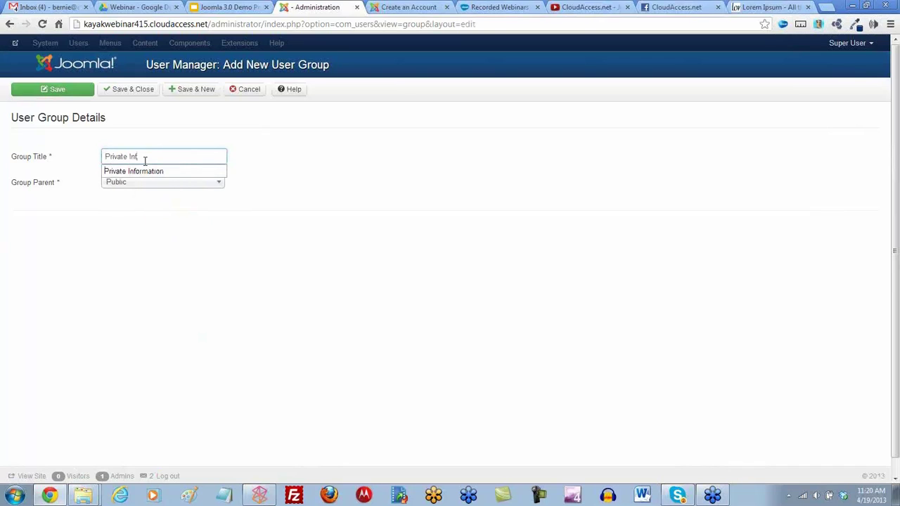
{"action": "type", "text": "orm"}
{"action": "type", "text": "m"}
{"action": "left_click", "coordinate": [220, 186]}
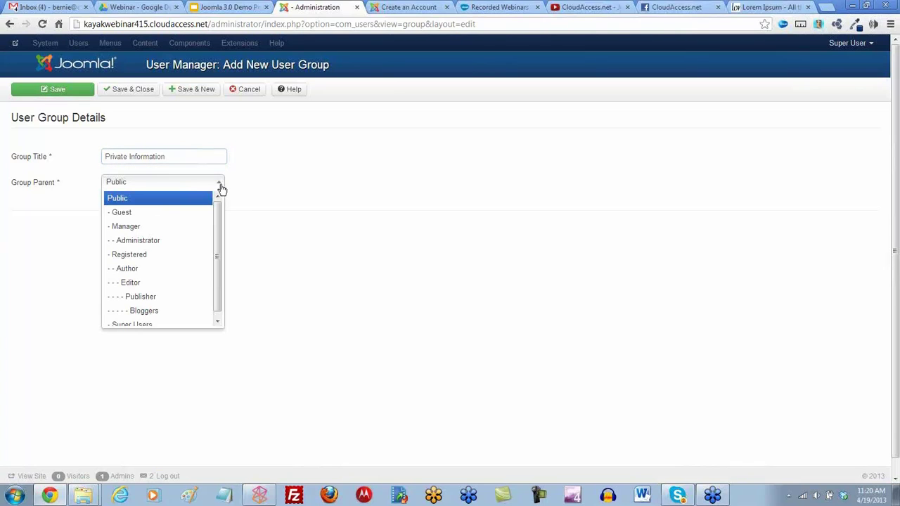
{"action": "left_click", "coordinate": [137, 260]}
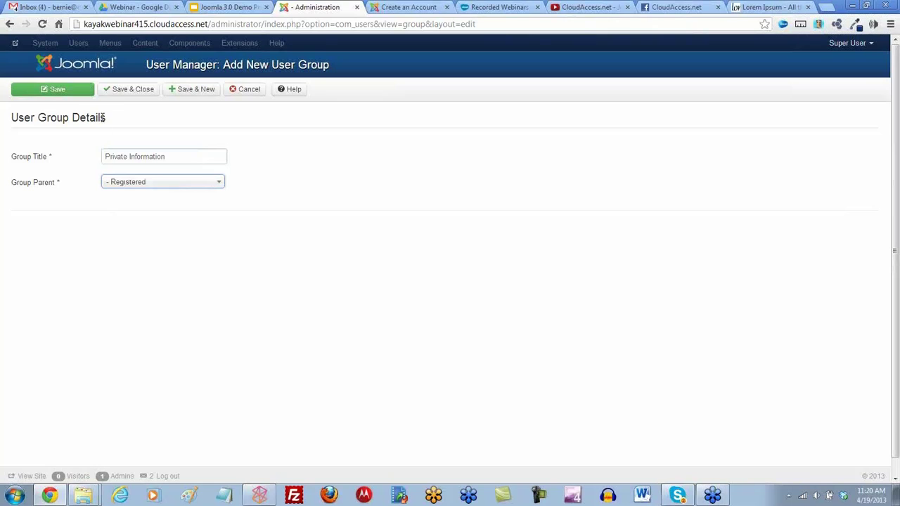
{"action": "left_click", "coordinate": [118, 94]}
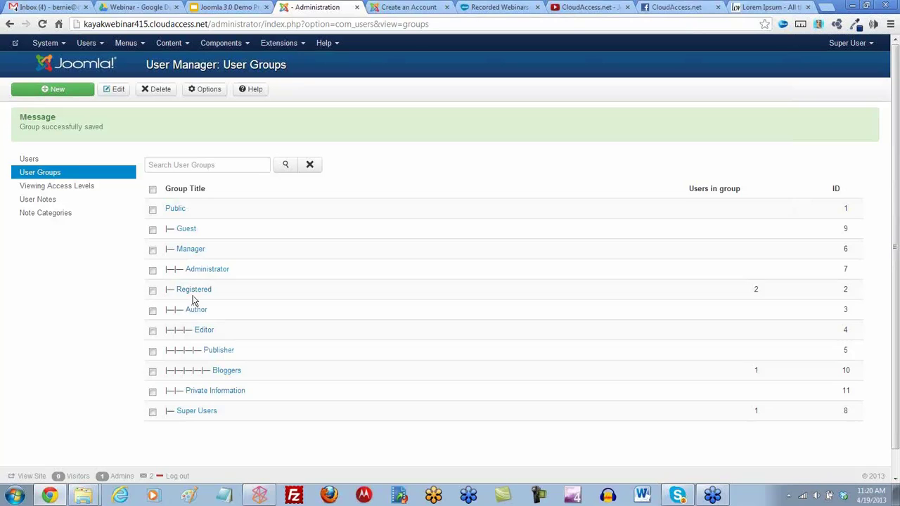
- Examine which user groups have viewing access in the Registered access level, then save and close it
{"action": "left_click", "coordinate": [55, 187]}
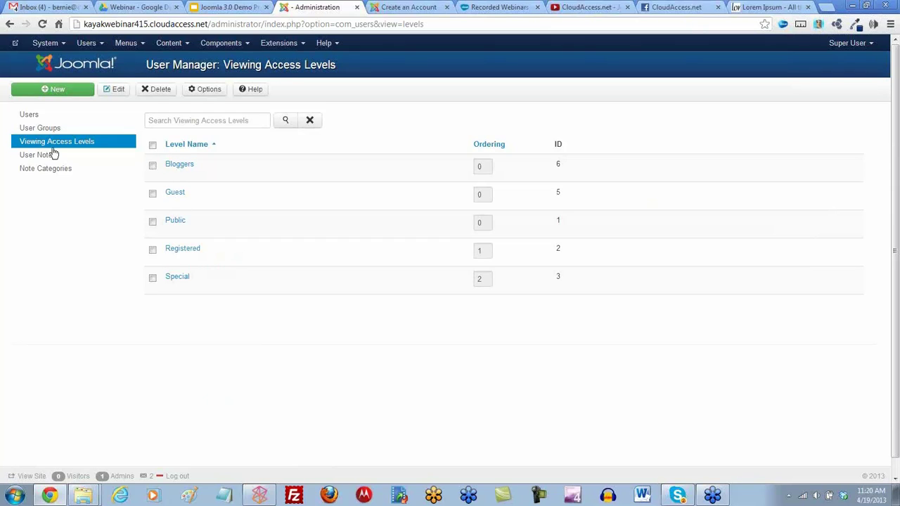
{"action": "left_click", "coordinate": [182, 249]}
{"action": "scroll", "coordinate": [246, 260], "scroll_direction": "down", "scroll_amount": 1}
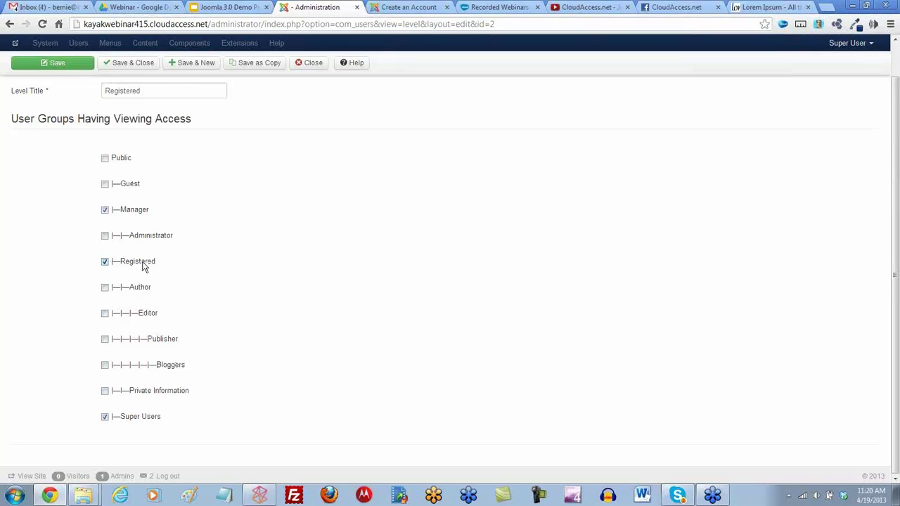
{"action": "scroll", "coordinate": [145, 270], "scroll_direction": "up", "scroll_amount": 1}
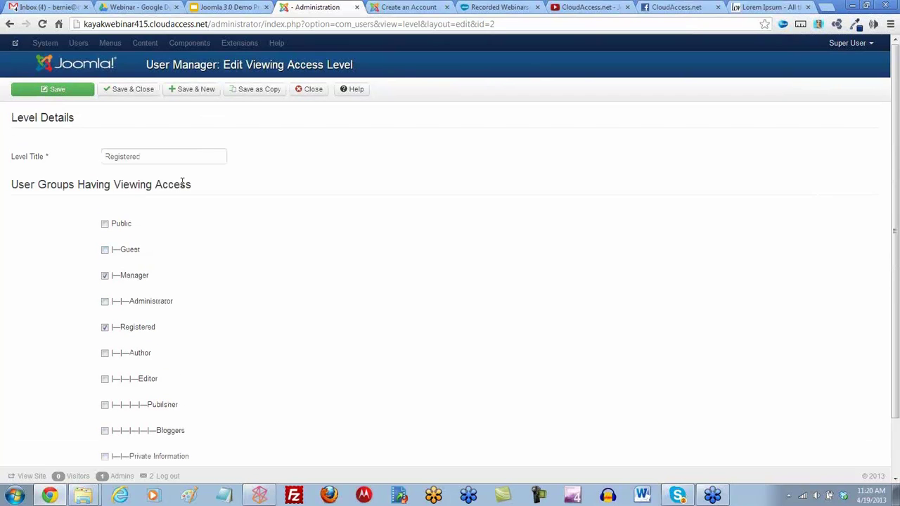
{"action": "left_click", "coordinate": [131, 90]}
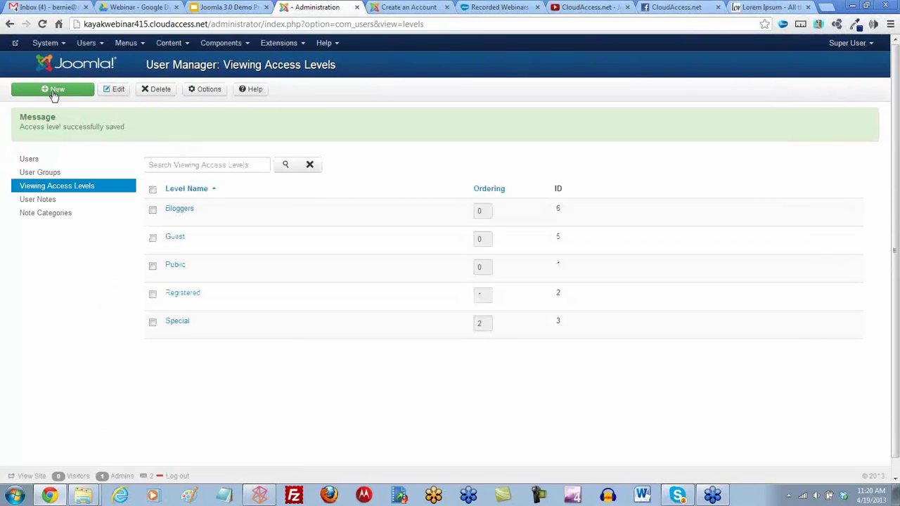
- Start a new viewing access level and title it Private Information
{"action": "left_click", "coordinate": [57, 92]}
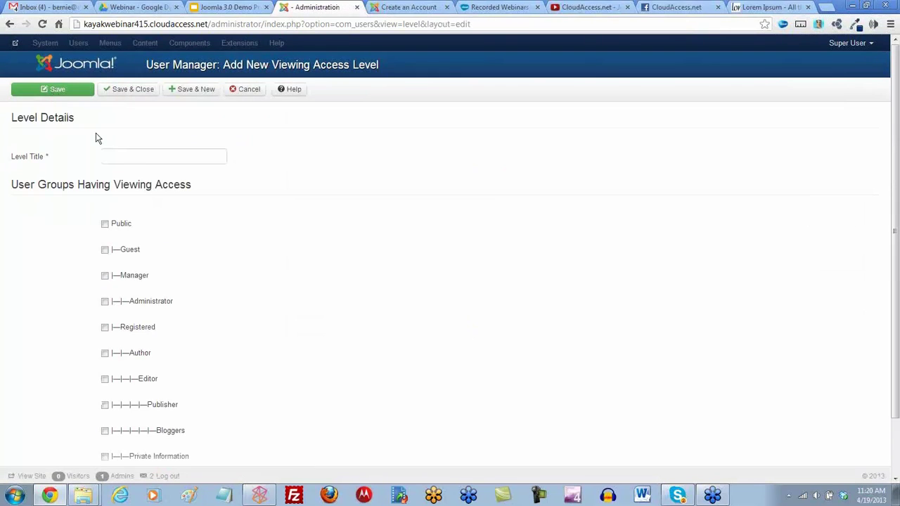
{"action": "left_click", "coordinate": [122, 156]}
{"action": "type", "text": "Pr"}
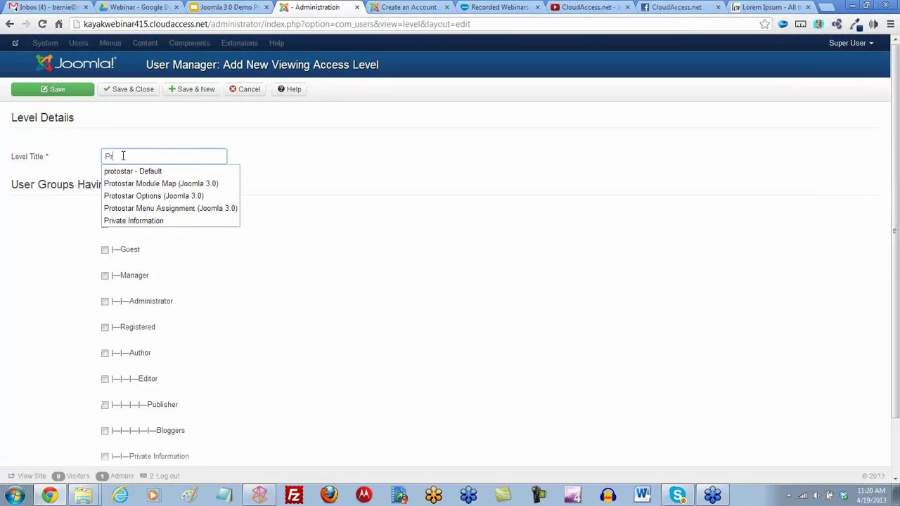
{"action": "type", "text": "ivate Infdra"}
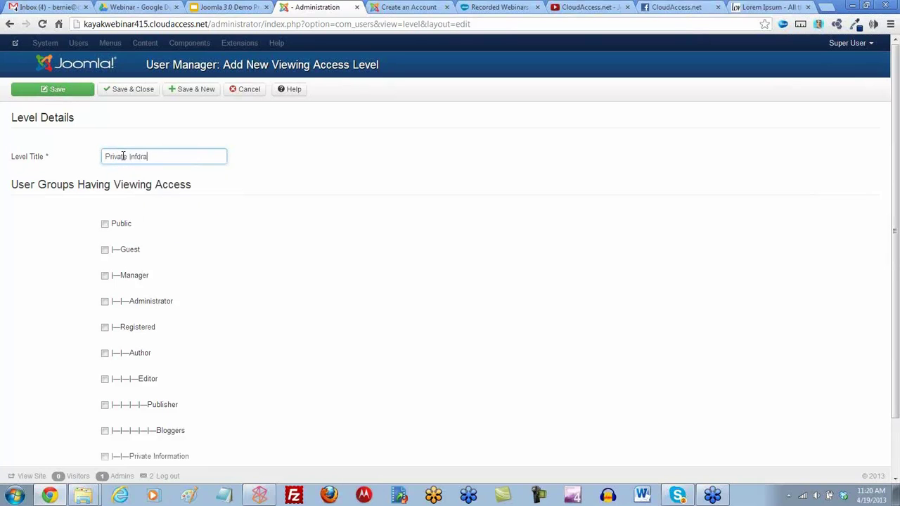
{"action": "type", "text": "m"}
{"action": "key", "text": "BackSpace"}
{"action": "key", "text": "BackSpace"}
{"action": "key", "text": "BackSpace"}
{"action": "key", "text": "BackSpace"}
{"action": "type", "text": "ormation"}
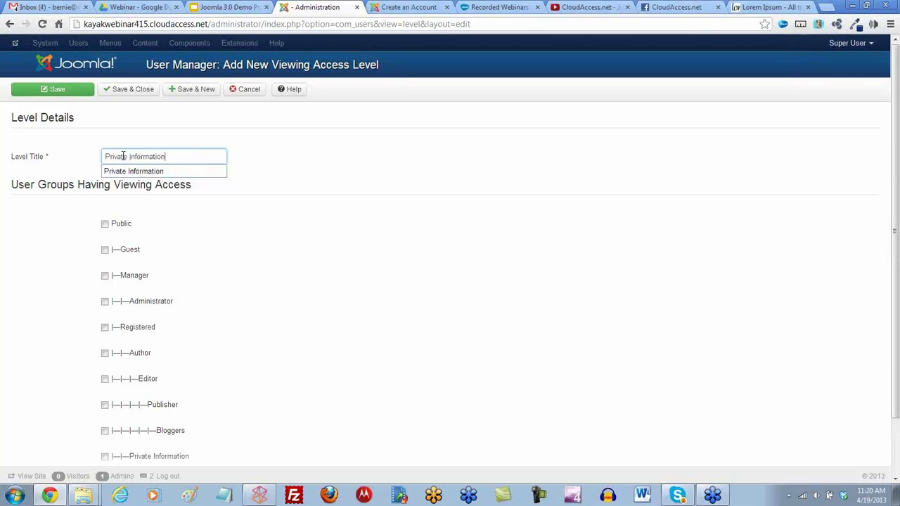
{"action": "key", "text": "Escape"}
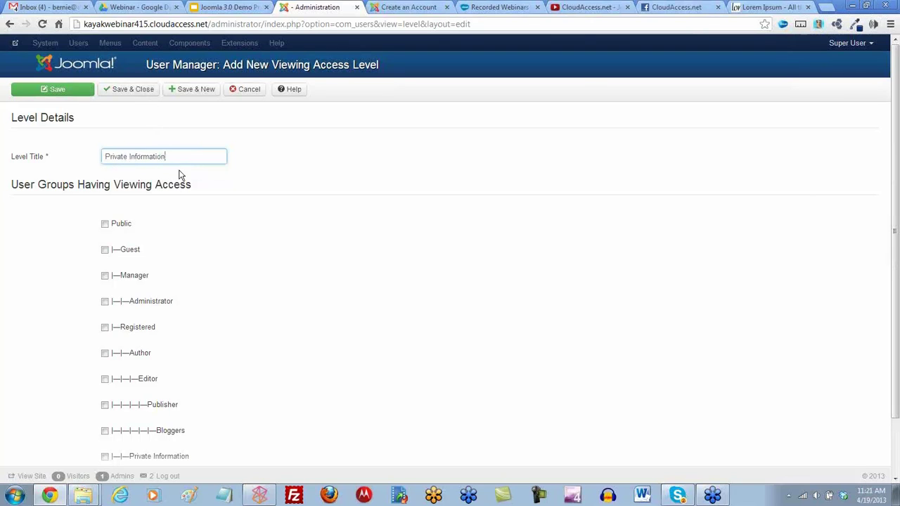
- Grant the Private Information user group viewing access in the new level, then save and close it
{"action": "scroll", "coordinate": [181, 175], "scroll_direction": "down", "scroll_amount": 1}
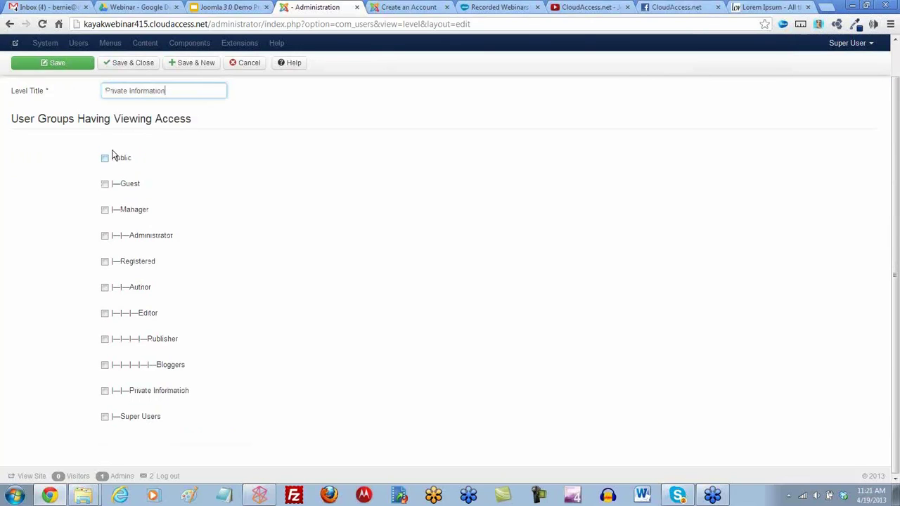
{"action": "left_click", "coordinate": [104, 392]}
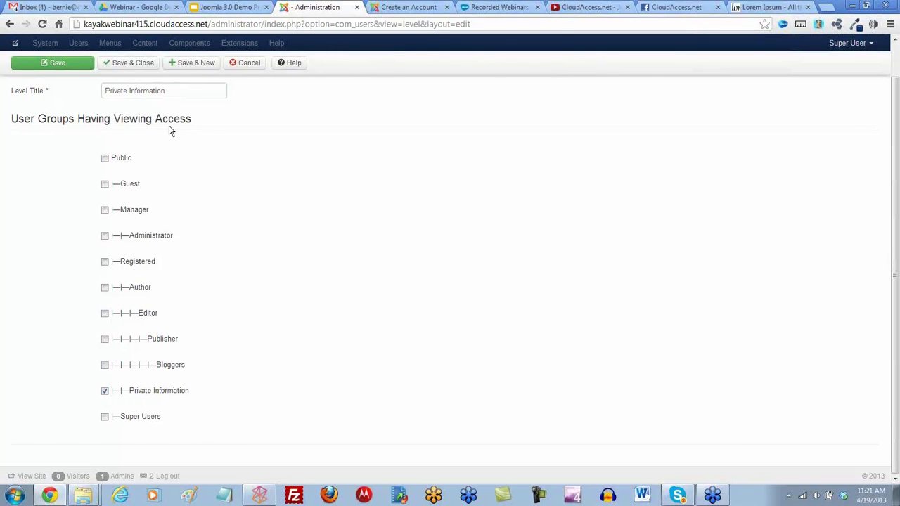
{"action": "left_click", "coordinate": [131, 67]}
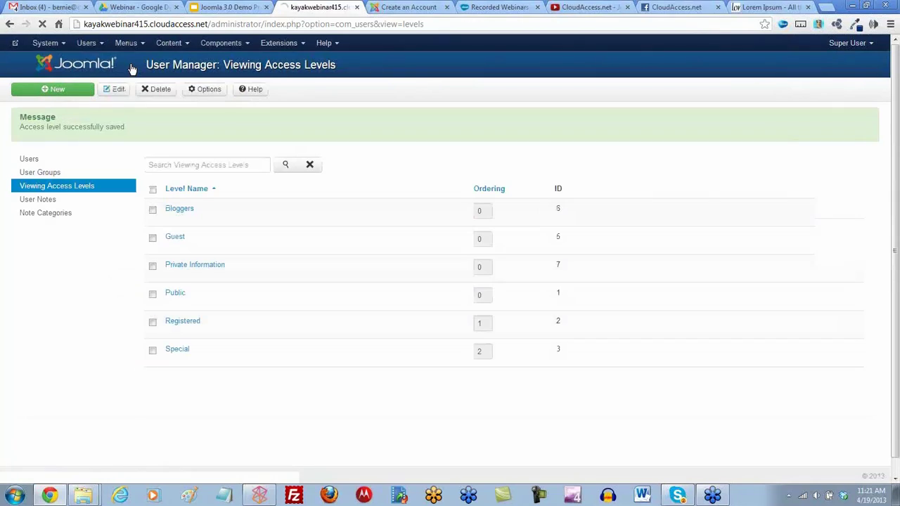
- Add the newly registered user to the Private Information group in the assigned user groups, then save and close the account
{"action": "left_click", "coordinate": [30, 159]}
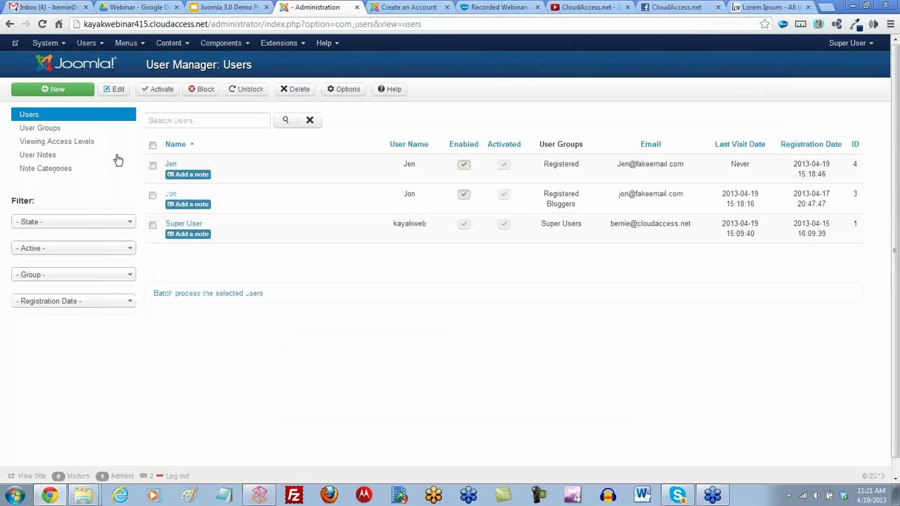
{"action": "left_click", "coordinate": [170, 166]}
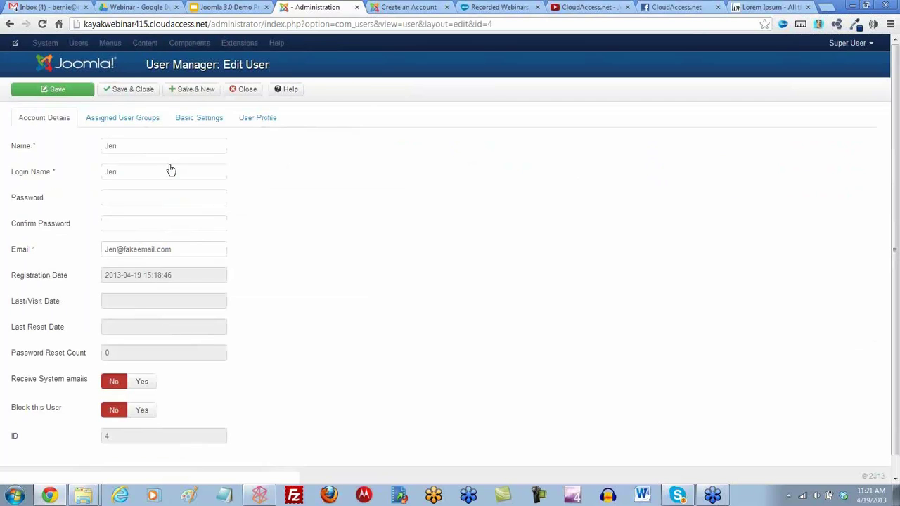
{"action": "left_click", "coordinate": [145, 121]}
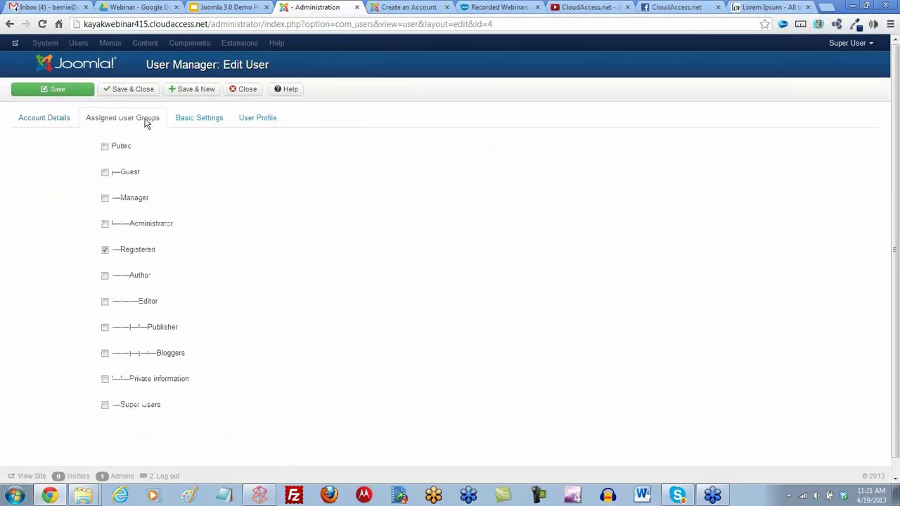
{"action": "left_click", "coordinate": [105, 379]}
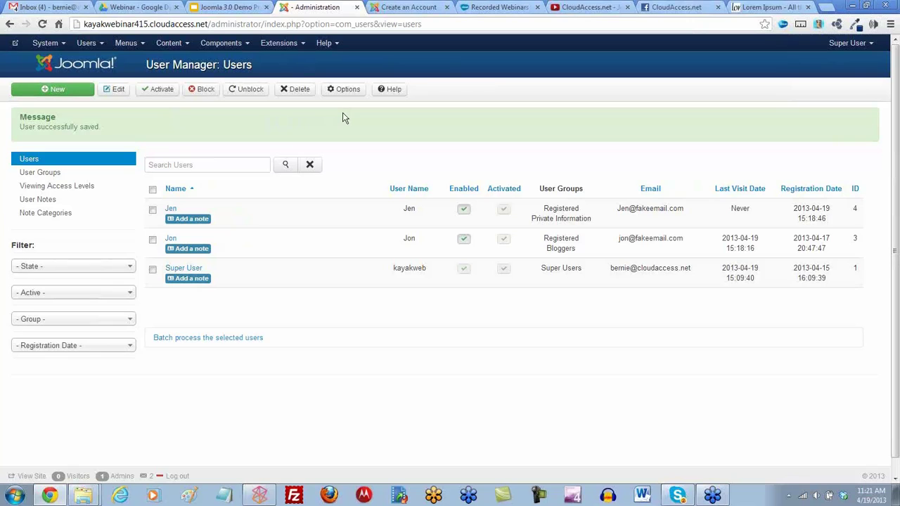
- Start a new Main Menu item of type Single Article that links to the Private Information article
{"action": "left_click", "coordinate": [140, 44]}
{"action": "mouse_move", "coordinate": [144, 64]}
{"action": "mouse_move", "coordinate": [145, 87]}
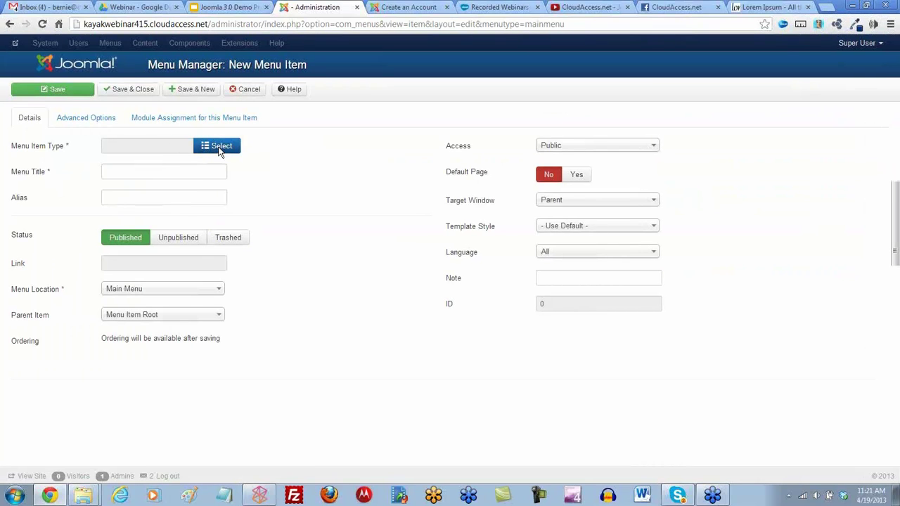
{"action": "left_click", "coordinate": [219, 149]}
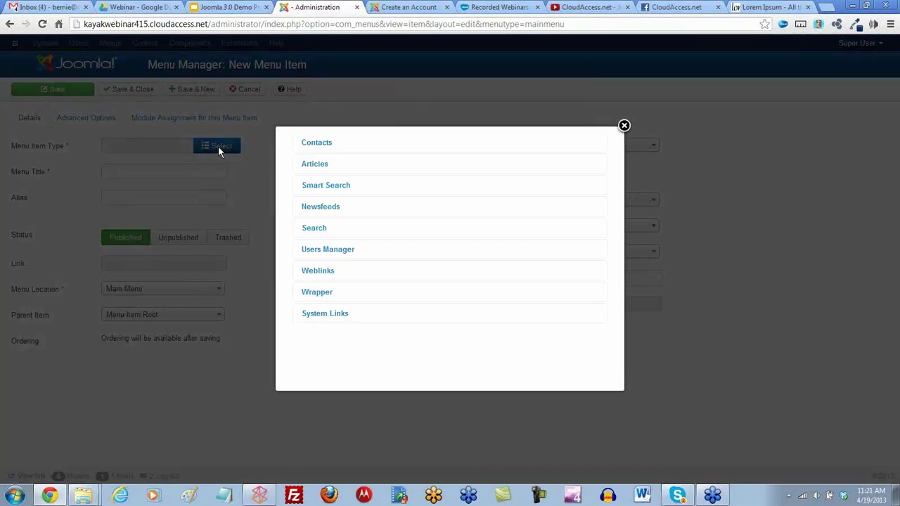
{"action": "left_click", "coordinate": [310, 168]}
{"action": "left_click", "coordinate": [323, 211]}
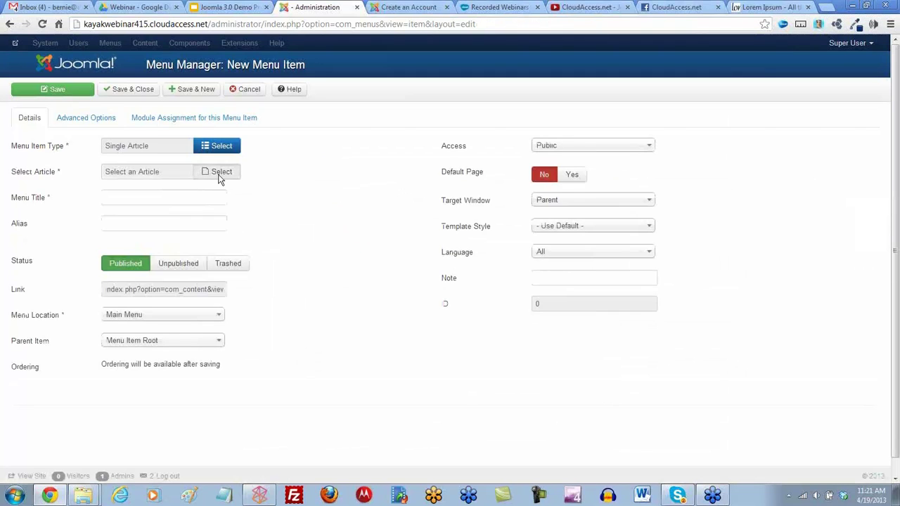
{"action": "left_click", "coordinate": [220, 176]}
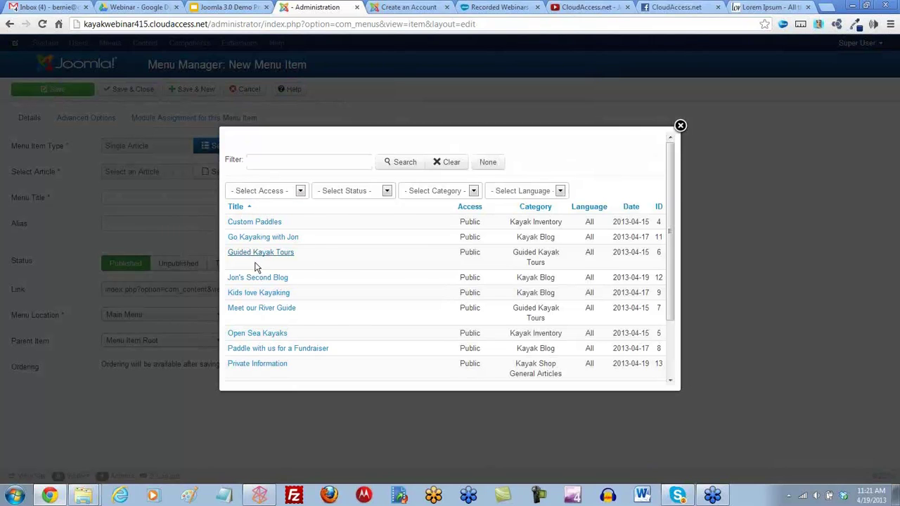
{"action": "left_click", "coordinate": [260, 364]}
- Title the new menu item Private and set its access level to Private Information
{"action": "left_click", "coordinate": [134, 200]}
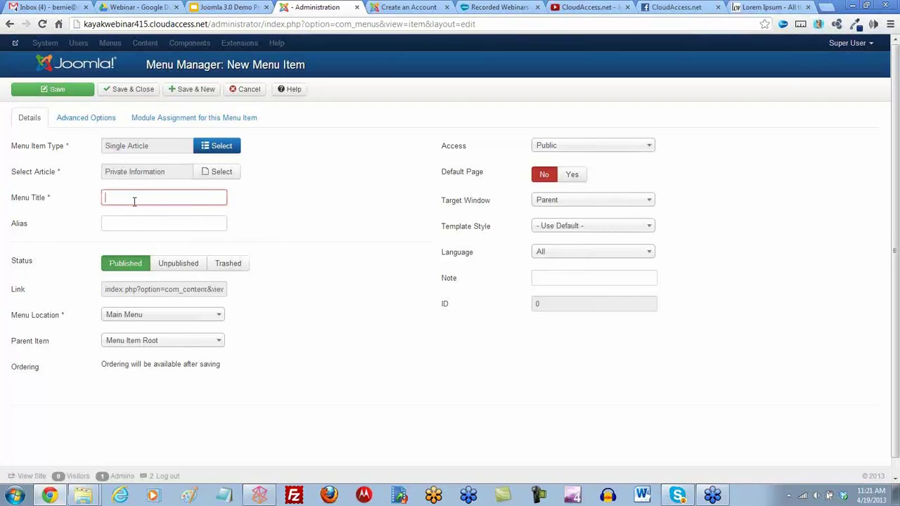
{"action": "type", "text": "Pr"}
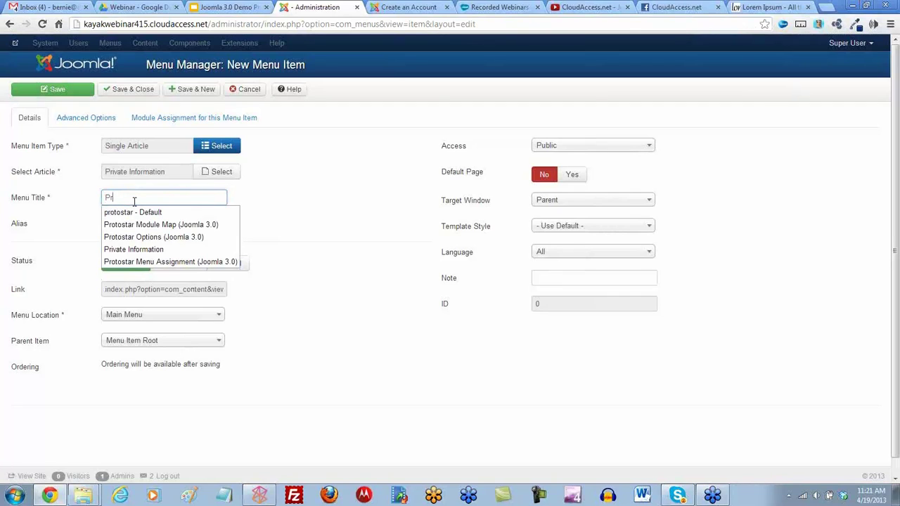
{"action": "type", "text": "ivate"}
{"action": "left_click", "coordinate": [241, 209]}
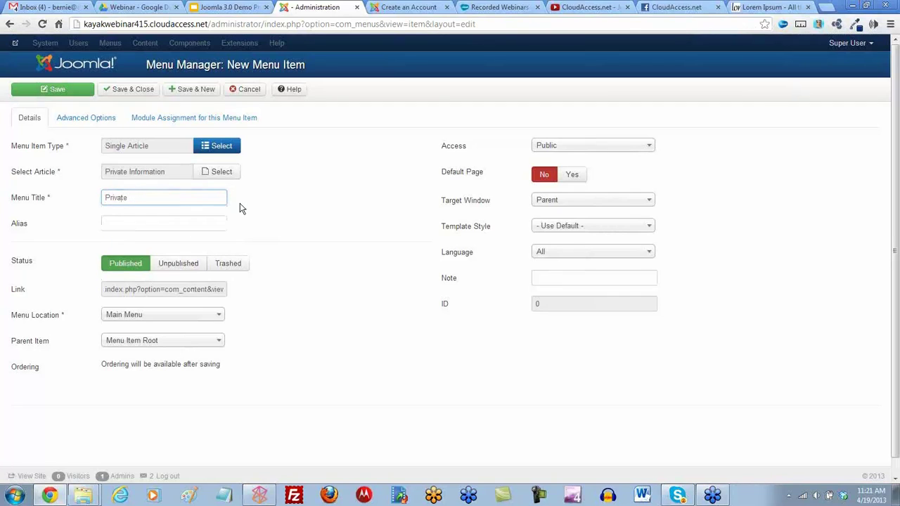
{"action": "mouse_move", "coordinate": [453, 151]}
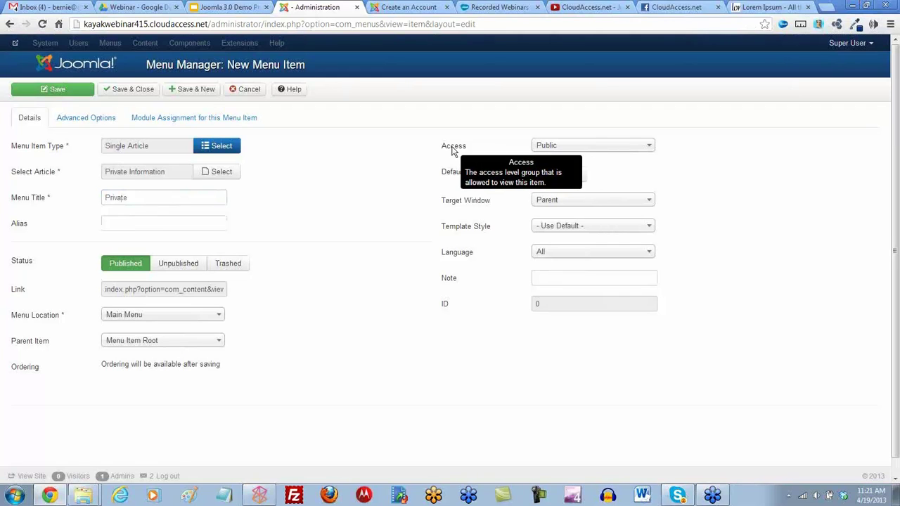
{"action": "left_click", "coordinate": [649, 148]}
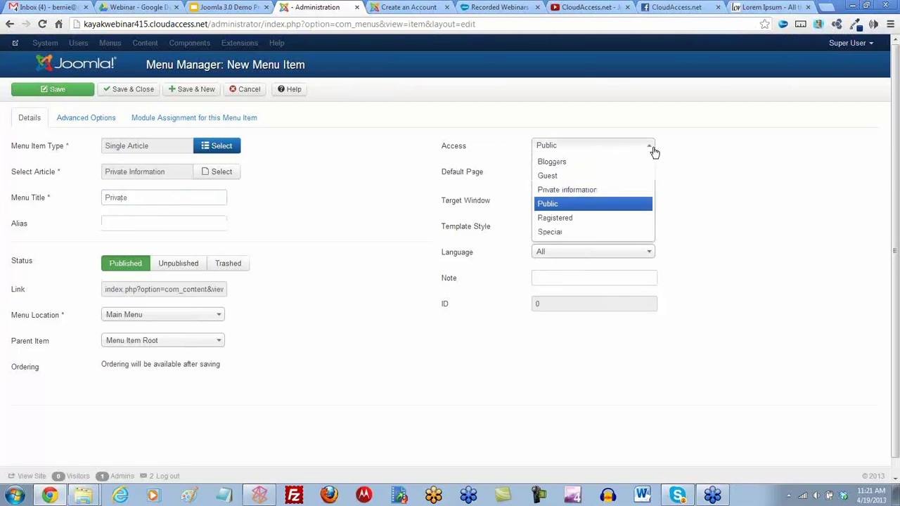
{"action": "left_click", "coordinate": [570, 191]}
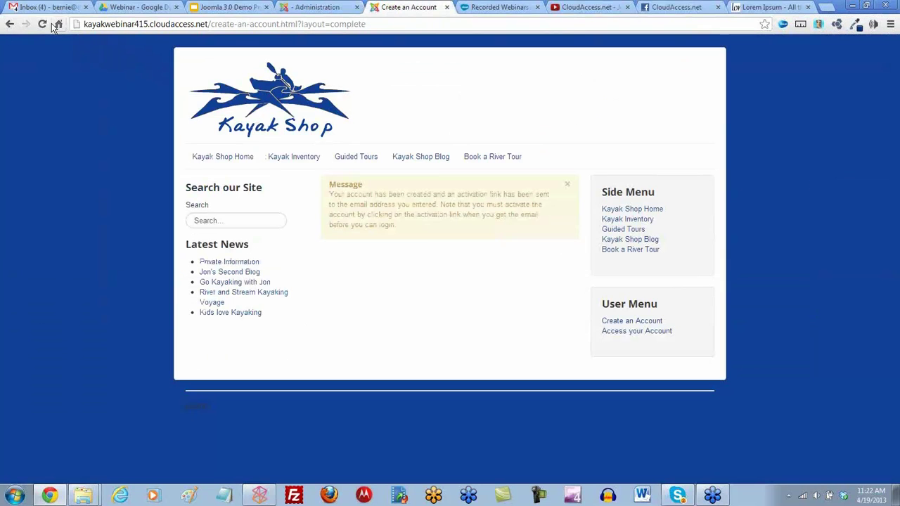
- Reload the Kayak Shop front-end site and open its home page to check the main menu as a guest
{"action": "left_click", "coordinate": [43, 24]}
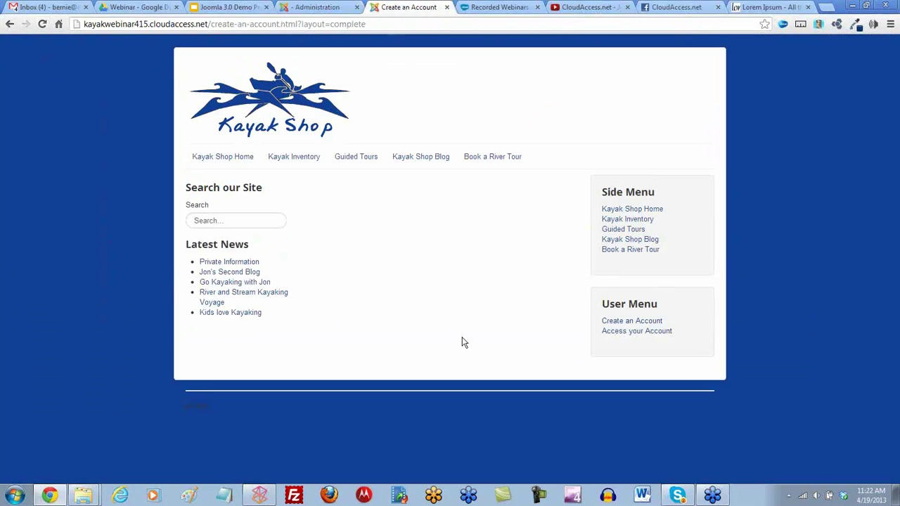
{"action": "left_click", "coordinate": [241, 159]}
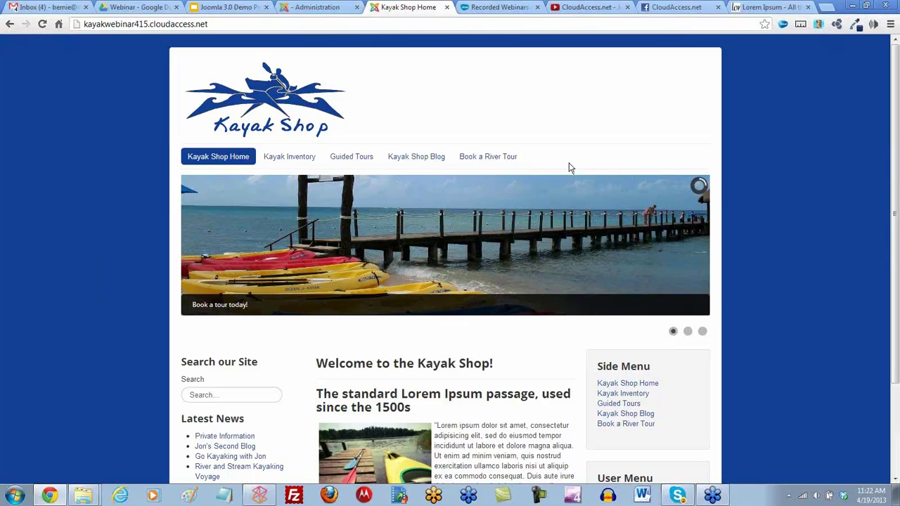
- Log in through Access your Account with the member's user name and password, and open the Private page from the main menu
{"action": "mouse_move", "coordinate": [619, 182]}
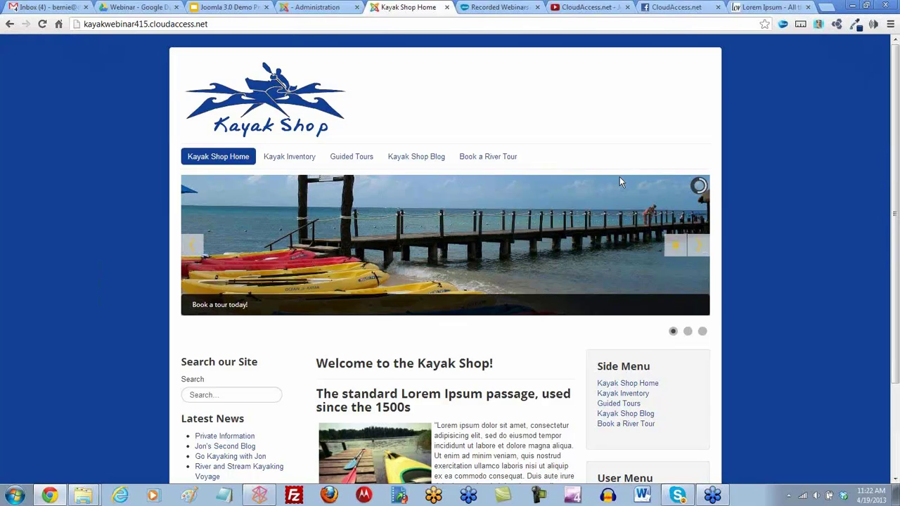
{"action": "scroll", "coordinate": [620, 181], "scroll_direction": "down", "scroll_amount": 1}
{"action": "scroll", "coordinate": [630, 373], "scroll_direction": "down", "scroll_amount": 1}
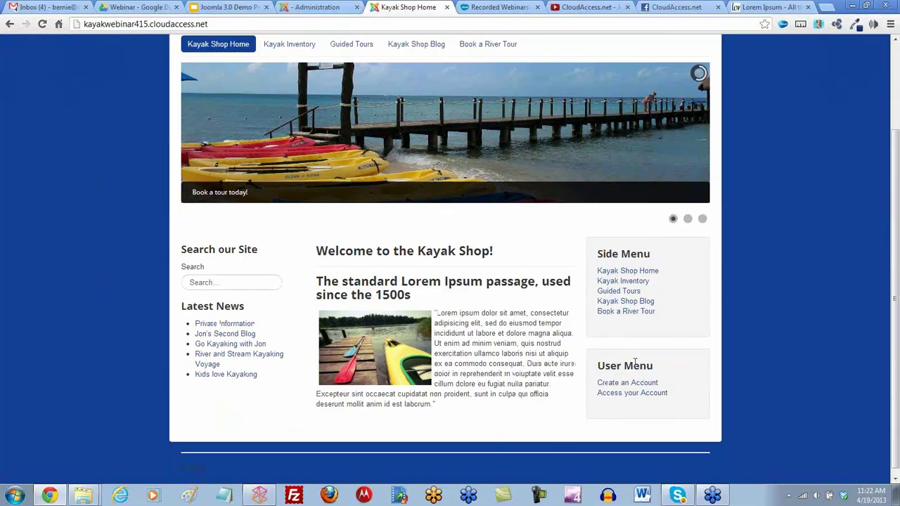
{"action": "left_click", "coordinate": [629, 397]}
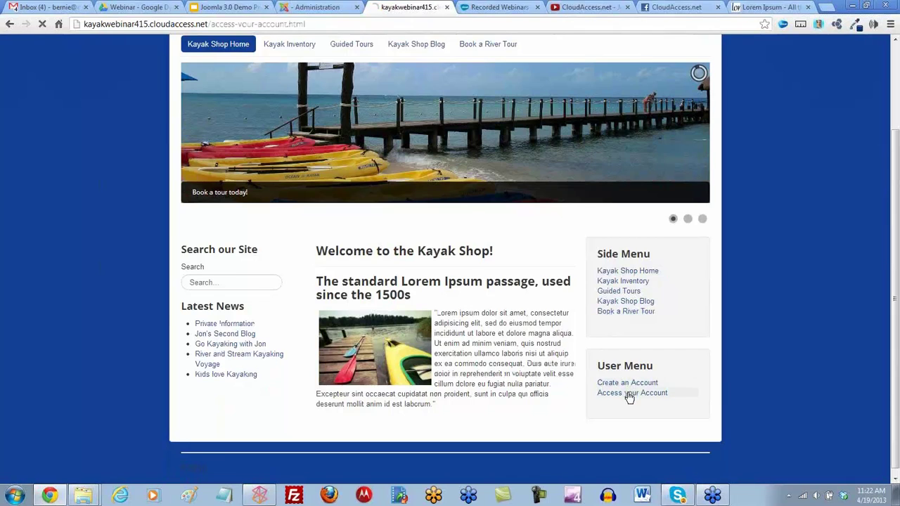
{"action": "left_click", "coordinate": [445, 193]}
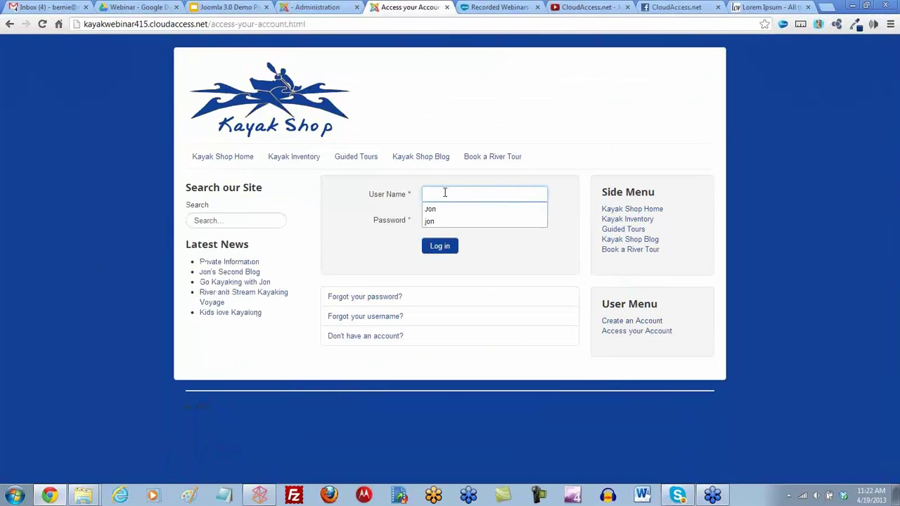
{"action": "type", "text": "Jen"}
{"action": "key", "text": "Tab"}
{"action": "type", "text": "****"}
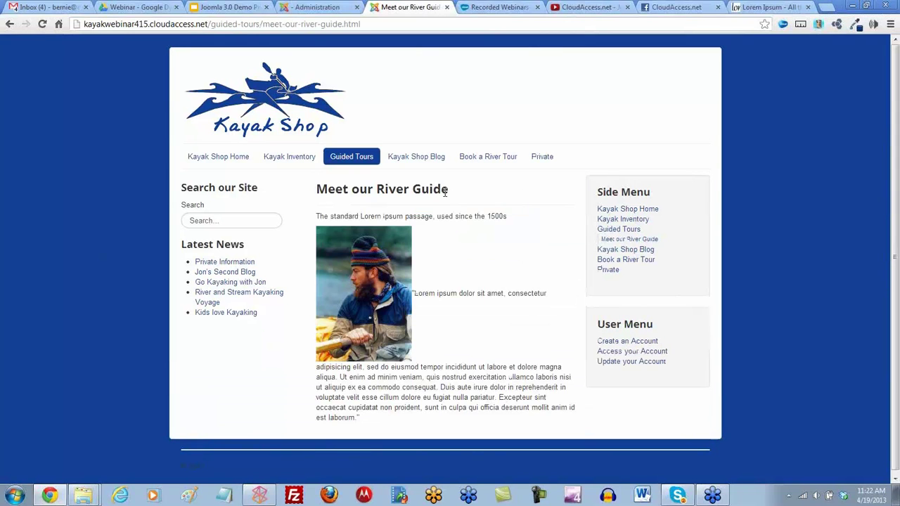
{"action": "left_click", "coordinate": [544, 158]}
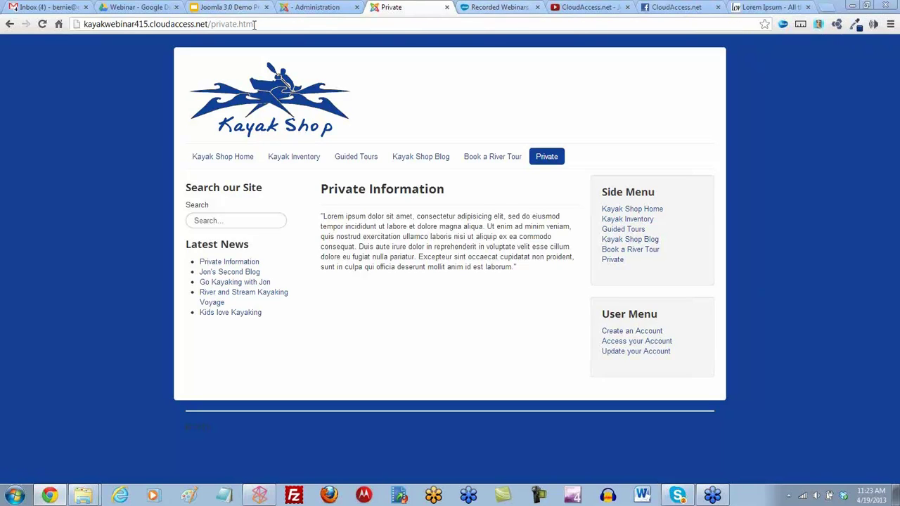
- In the Joomla administration, examine the User Menu's Create an Account item, including its details, advanced options and module assignment, and close it without changes
{"action": "left_click", "coordinate": [329, 8]}
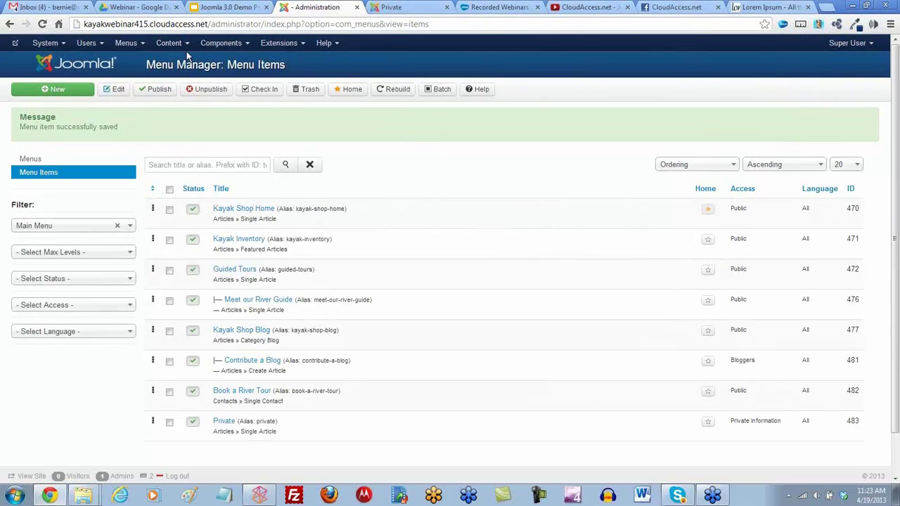
{"action": "left_click", "coordinate": [141, 47]}
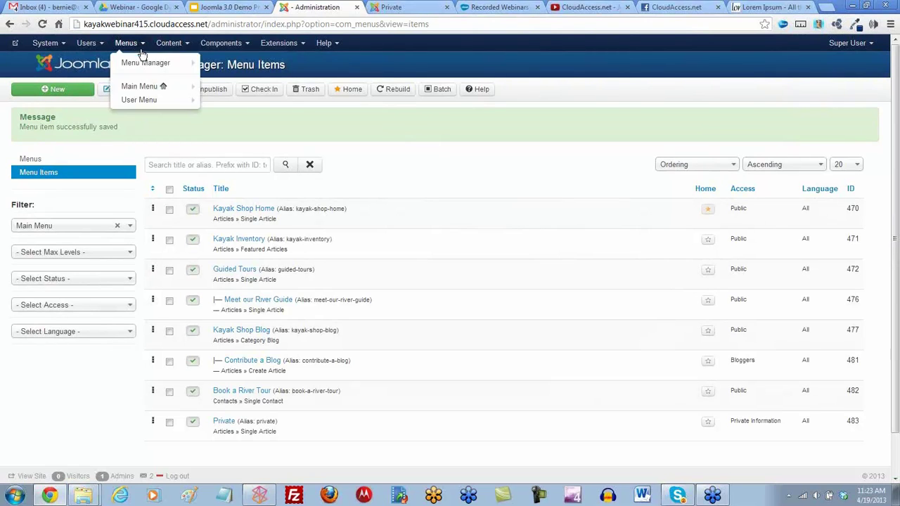
{"action": "left_click", "coordinate": [146, 102]}
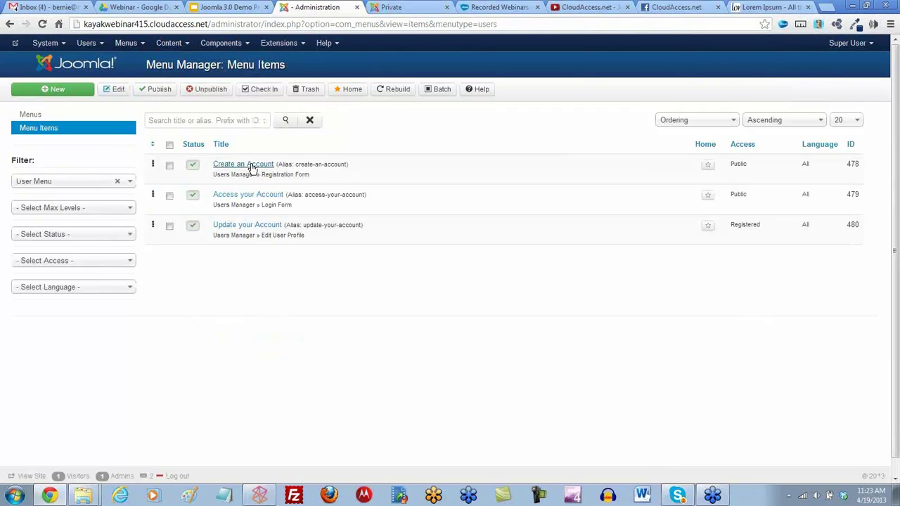
{"action": "left_click", "coordinate": [252, 165]}
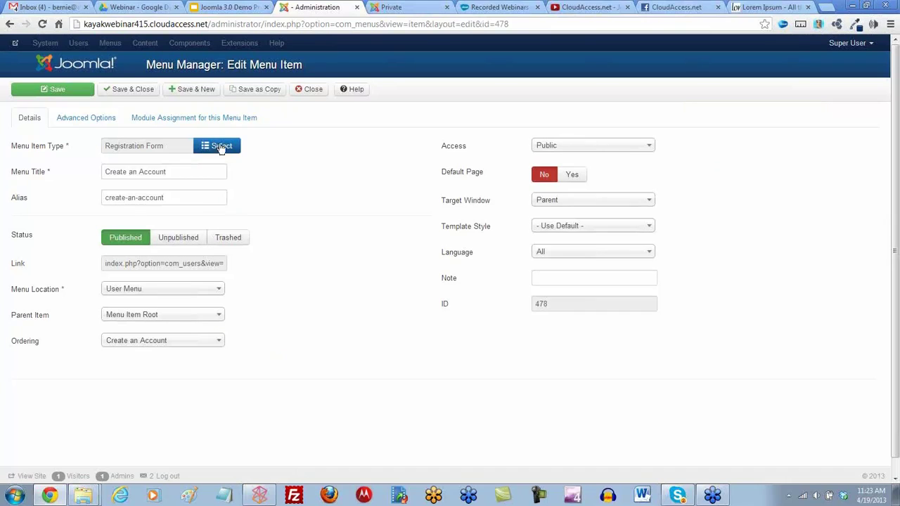
{"action": "left_click", "coordinate": [96, 121]}
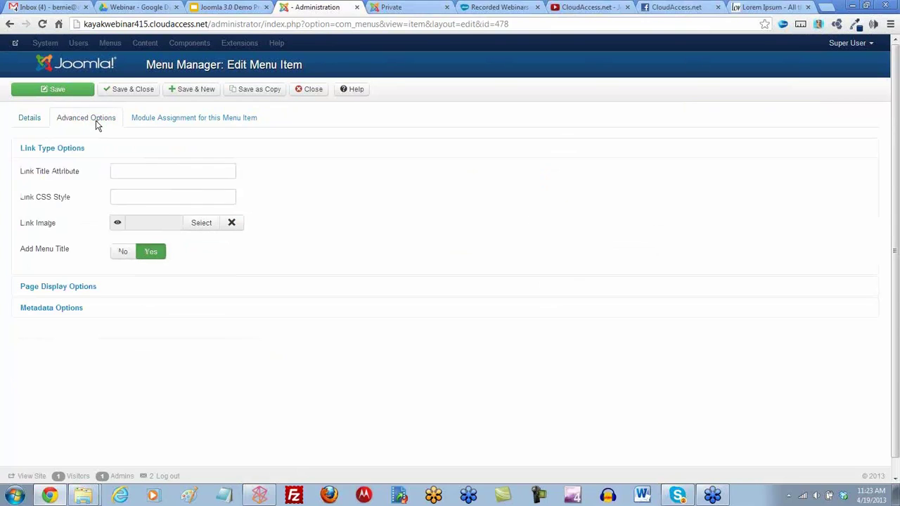
{"action": "left_click", "coordinate": [31, 119]}
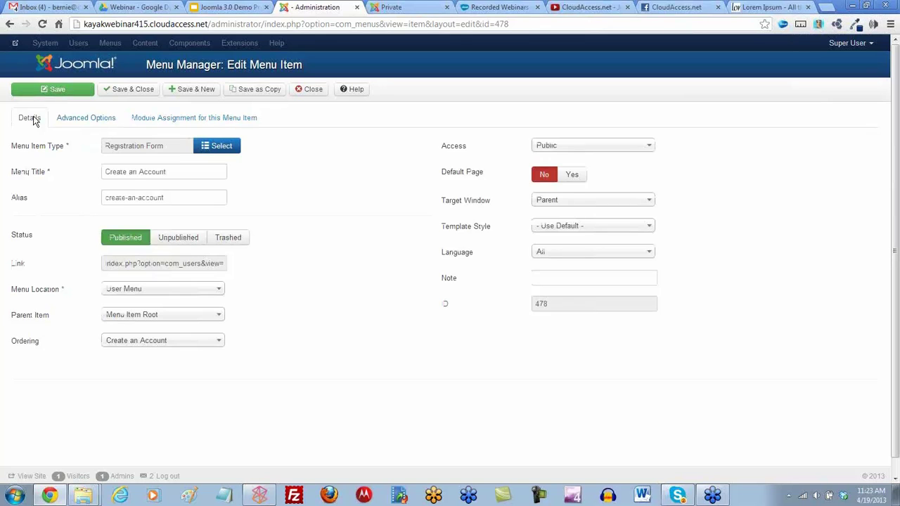
{"action": "left_click", "coordinate": [65, 119]}
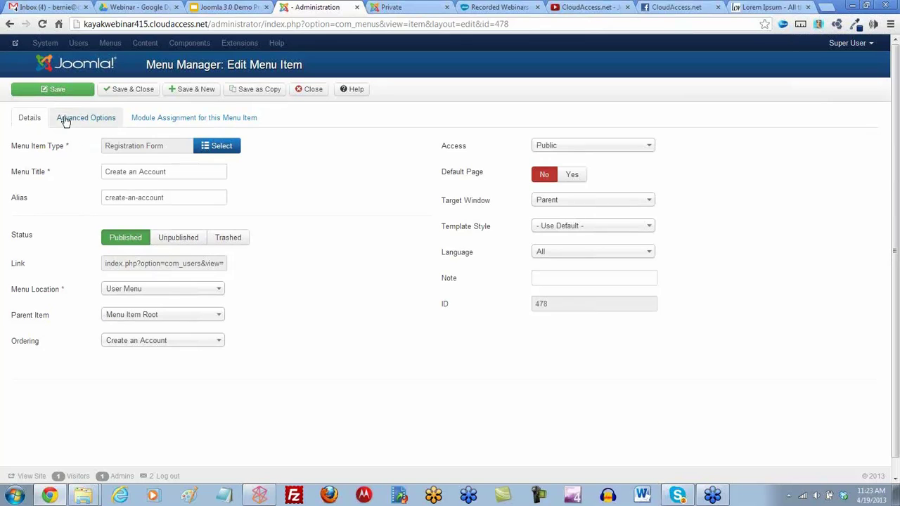
{"action": "left_click", "coordinate": [160, 121]}
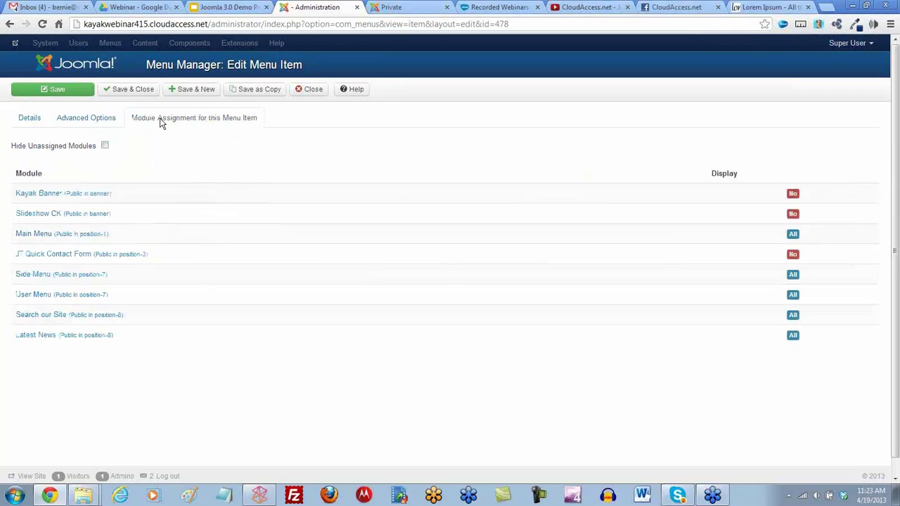
{"action": "left_click", "coordinate": [310, 89]}
- Examine the User Manager options and the available New User Registration Group choices, and leave the configuration without saving
{"action": "left_click", "coordinate": [95, 45]}
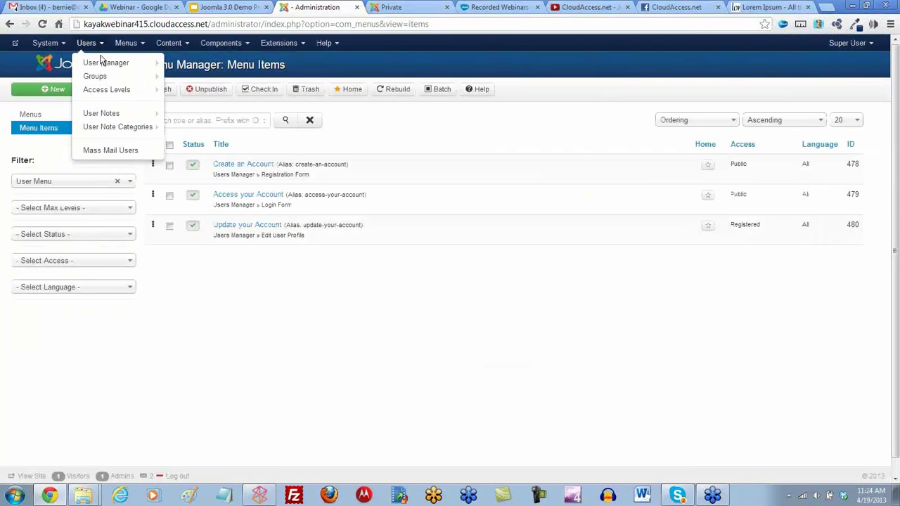
{"action": "left_click", "coordinate": [105, 61]}
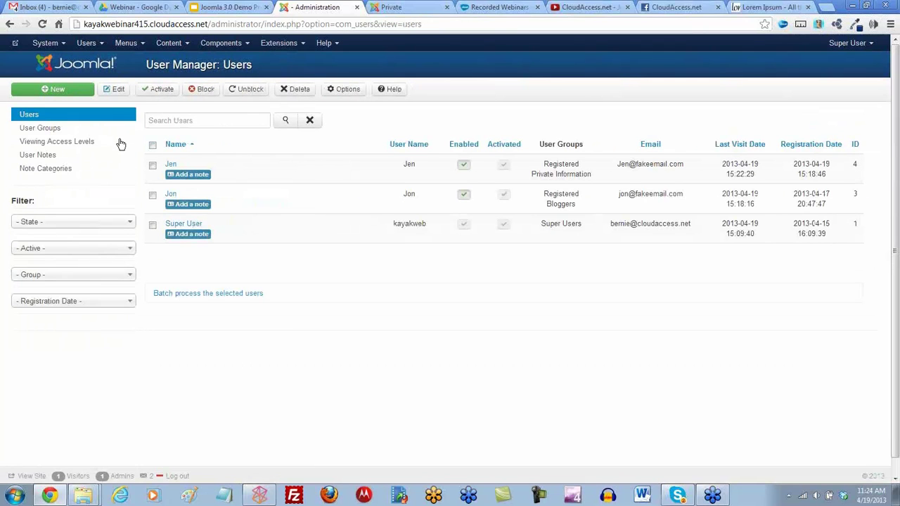
{"action": "left_click", "coordinate": [343, 92]}
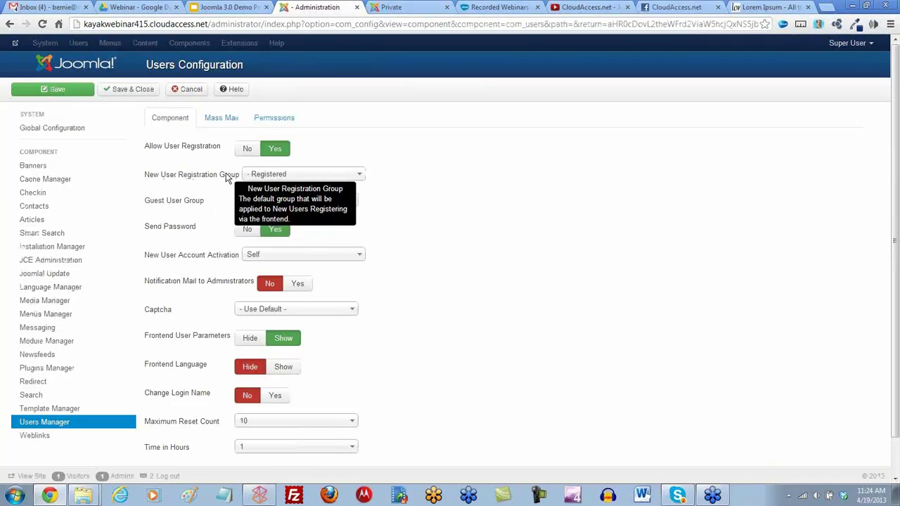
{"action": "left_click", "coordinate": [357, 175]}
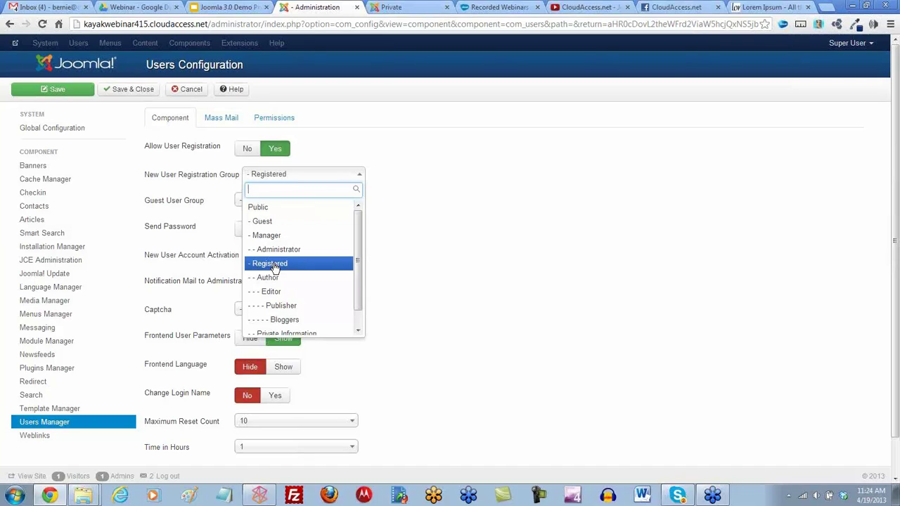
{"action": "left_click", "coordinate": [407, 243]}
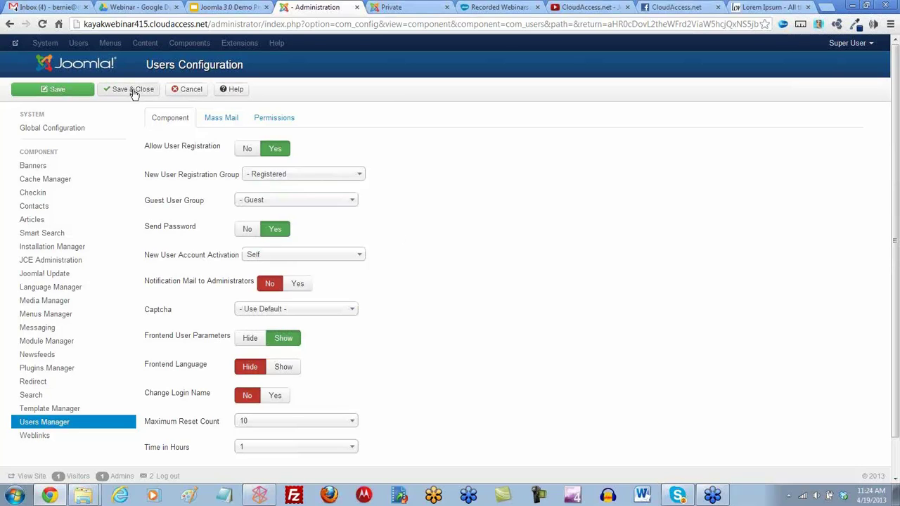
{"action": "left_click", "coordinate": [194, 92]}
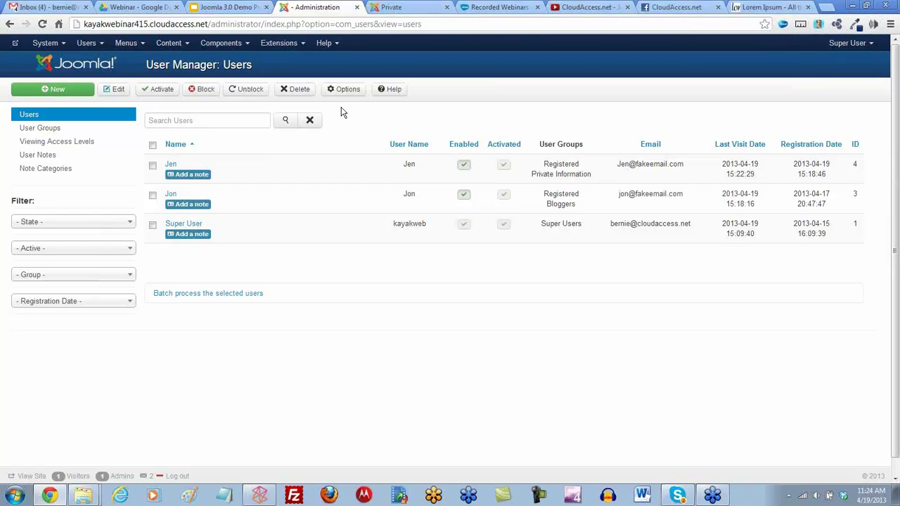
- Open the Go Kayaking article of the Kayak Blog category from the Article Manager and view its article permissions
{"action": "left_click", "coordinate": [188, 48]}
{"action": "left_click", "coordinate": [190, 62]}
{"action": "mouse_move", "coordinate": [247, 196]}
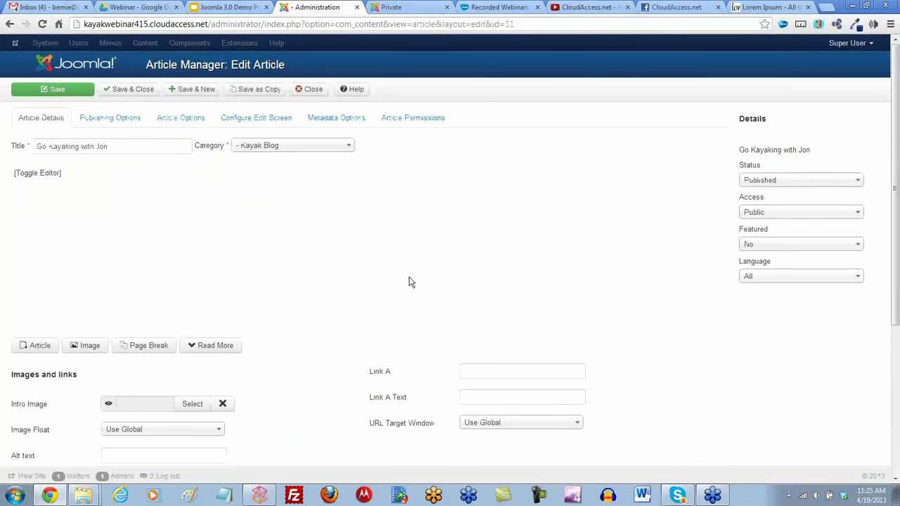
{"action": "left_click", "coordinate": [412, 121]}
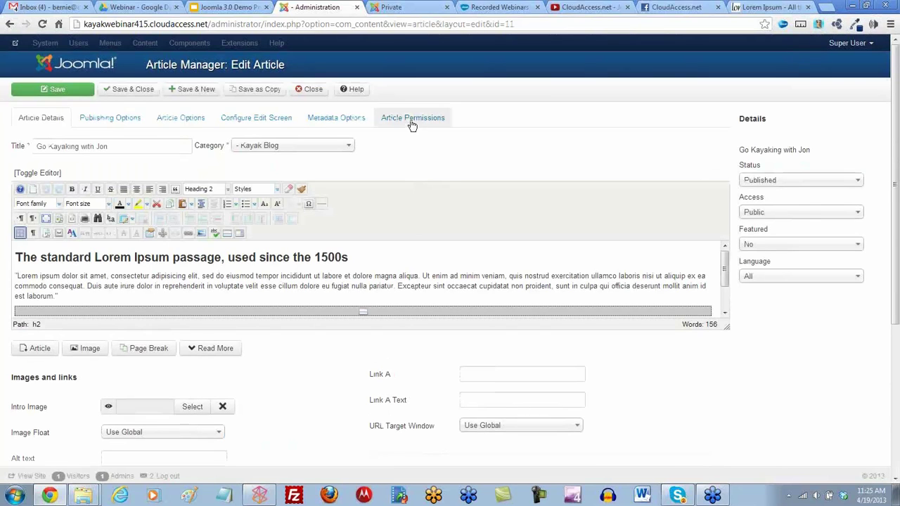